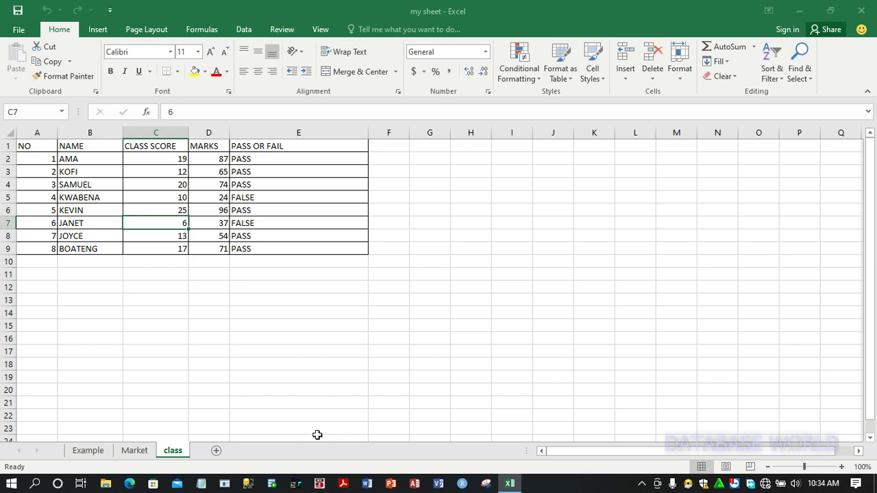
# Add a new worksheet and rename it Employees
pyautogui.click(215, 452)
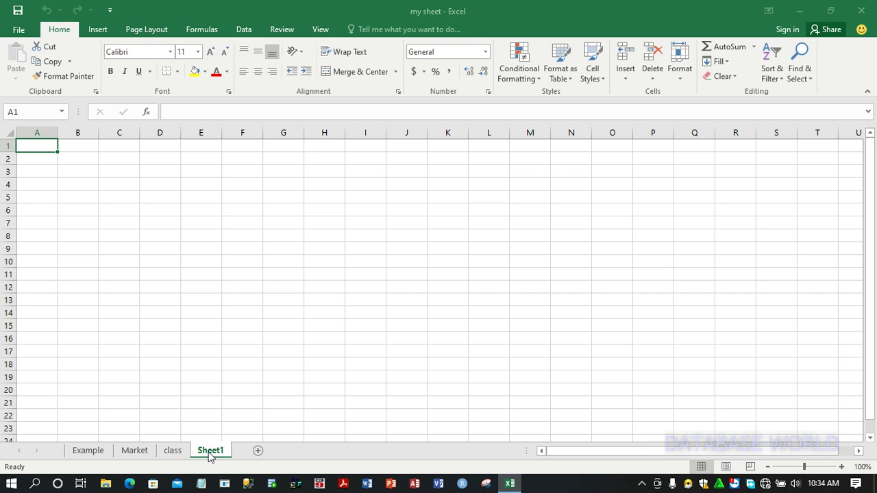
pyautogui.rightClick(210, 456)
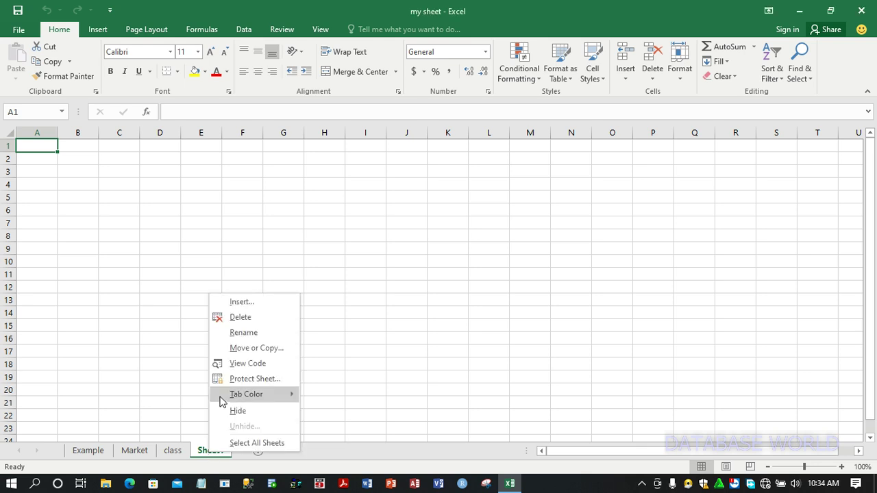
pyautogui.click(251, 333)
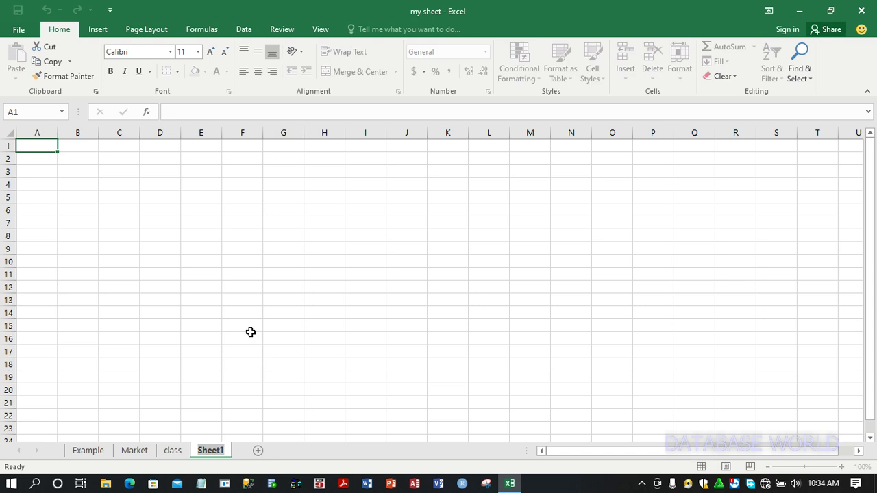
pyautogui.press('BackSpace')
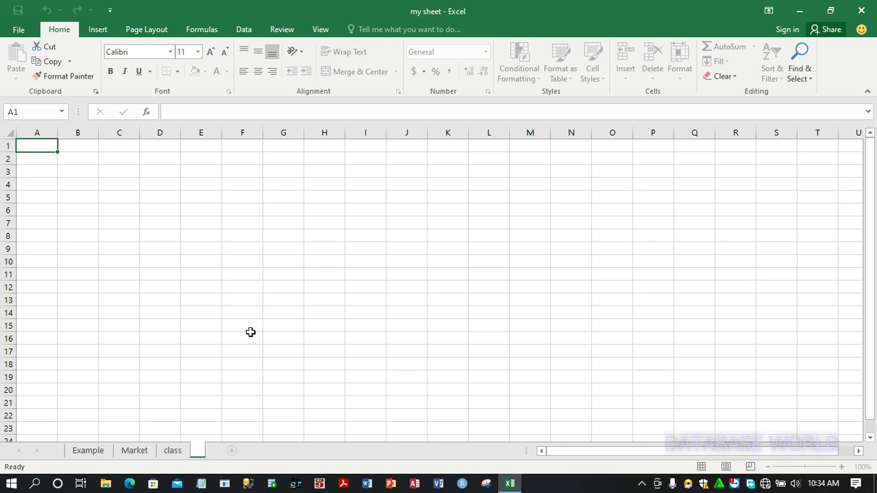
pyautogui.write('Employ')
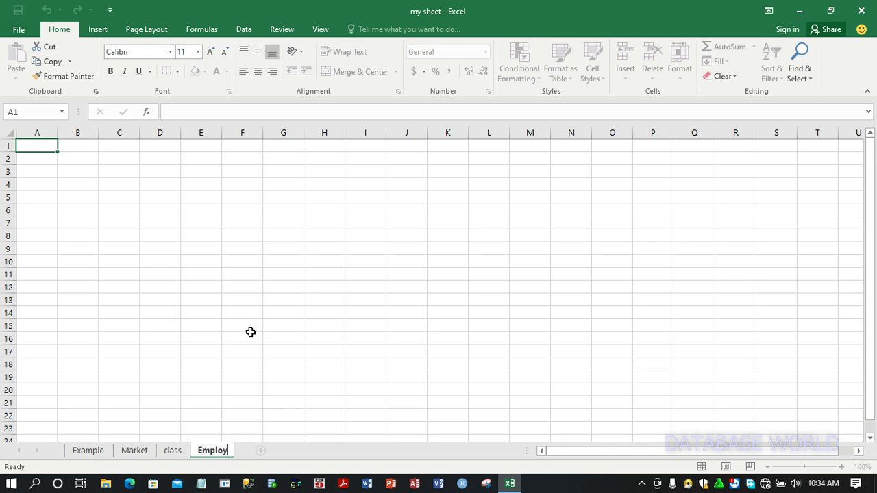
pyautogui.write('ees')
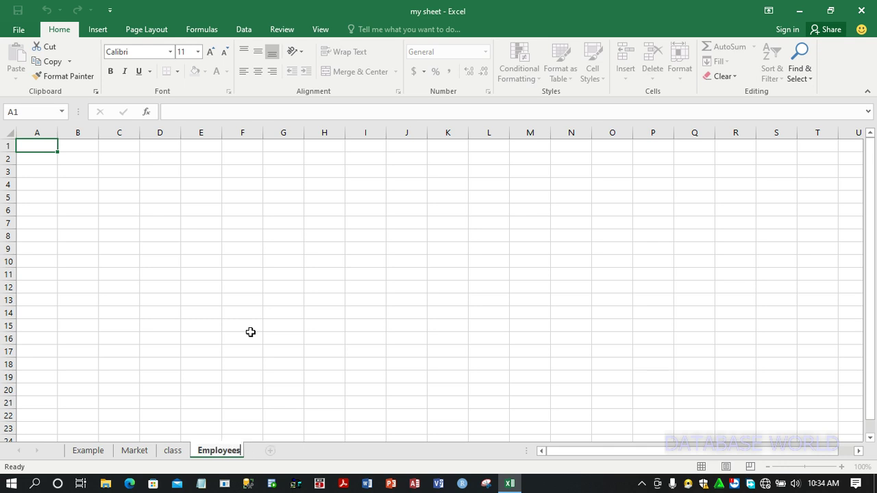
# Enter the column header ID in cell A1
pyautogui.click(49, 176)
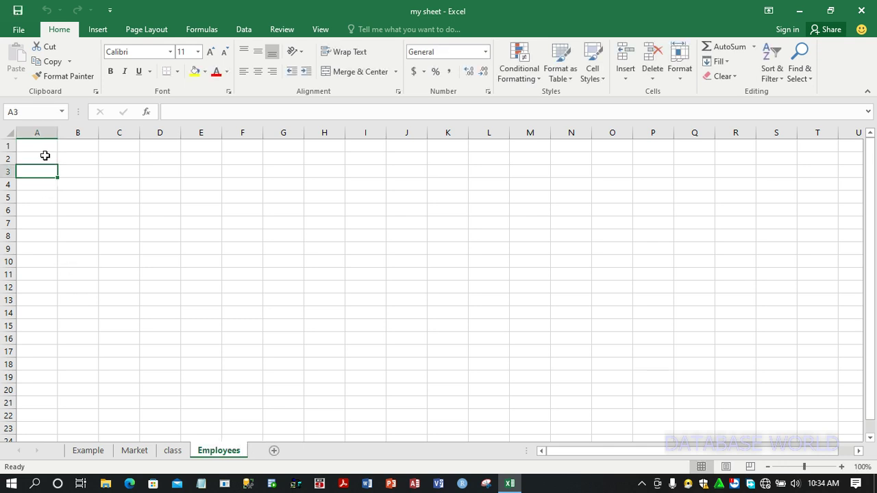
pyautogui.click(44, 145)
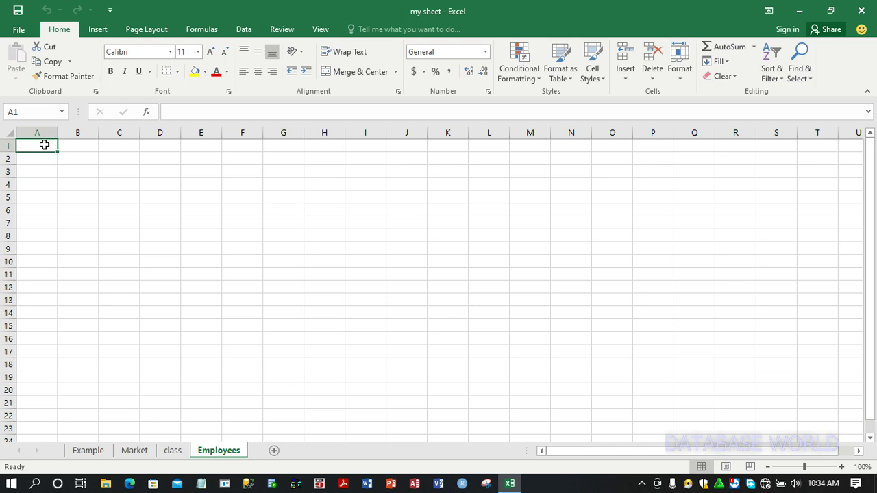
pyautogui.doubleClick(45, 145)
pyautogui.write('id')
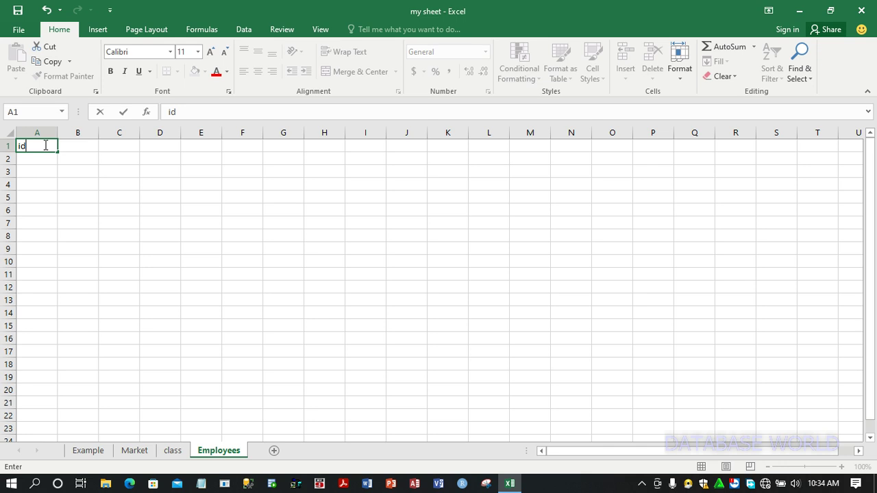
pyautogui.press('BackSpace')
pyautogui.press('BackSpace')
pyautogui.write('ID')
pyautogui.press('Tab')
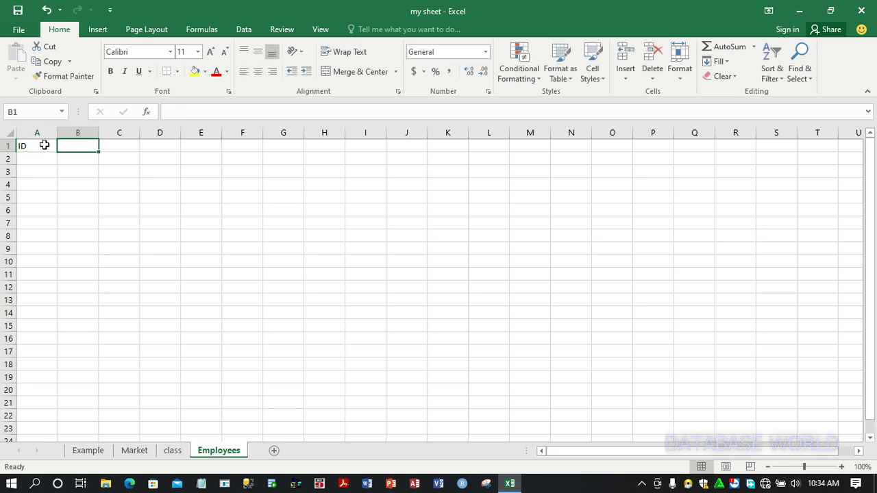
# Enter FIRSTNAME as the header in B1 and widen column B to fit it
pyautogui.write('FIRSTNAME')
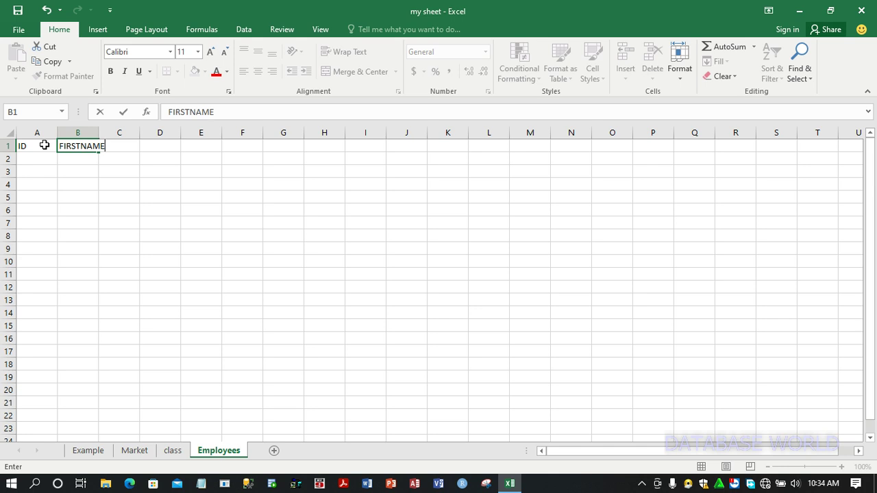
pyautogui.click(112, 162)
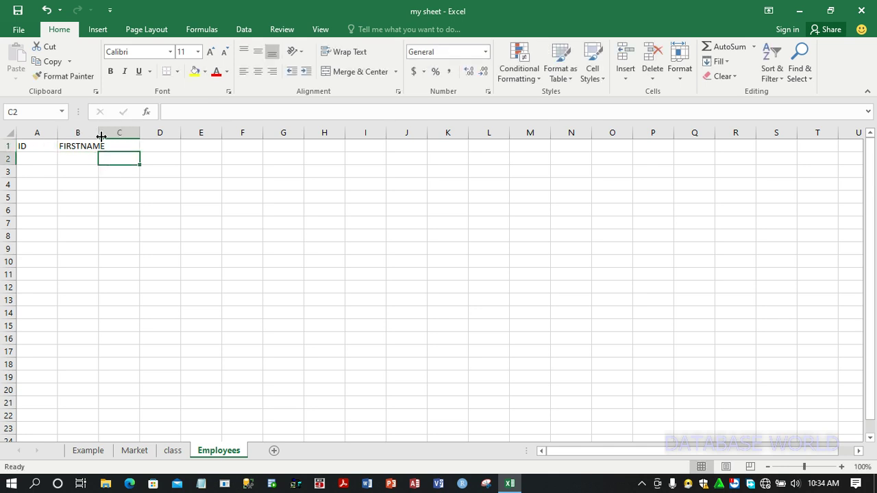
pyautogui.moveTo(98, 134); pyautogui.dragTo(147, 135)
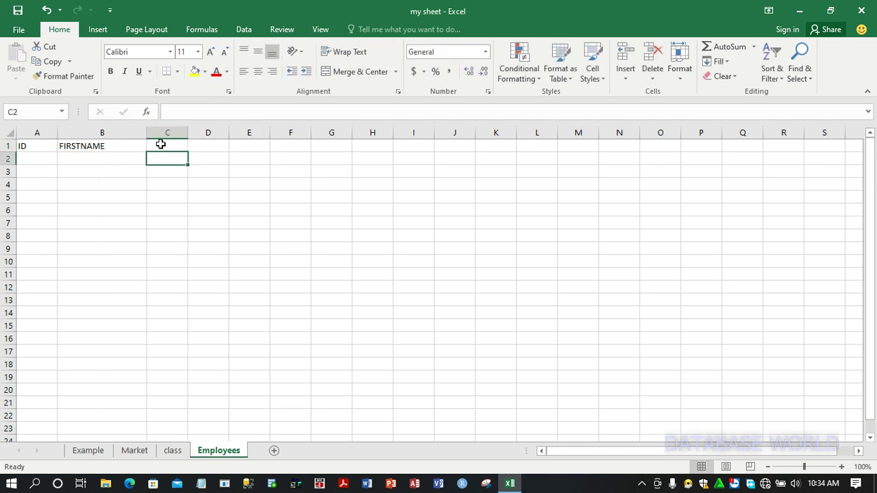
# Enter the headers LASTNAME, SALARY and GENDER in cells C1 through E1
pyautogui.click(161, 144)
pyautogui.write('LAST')
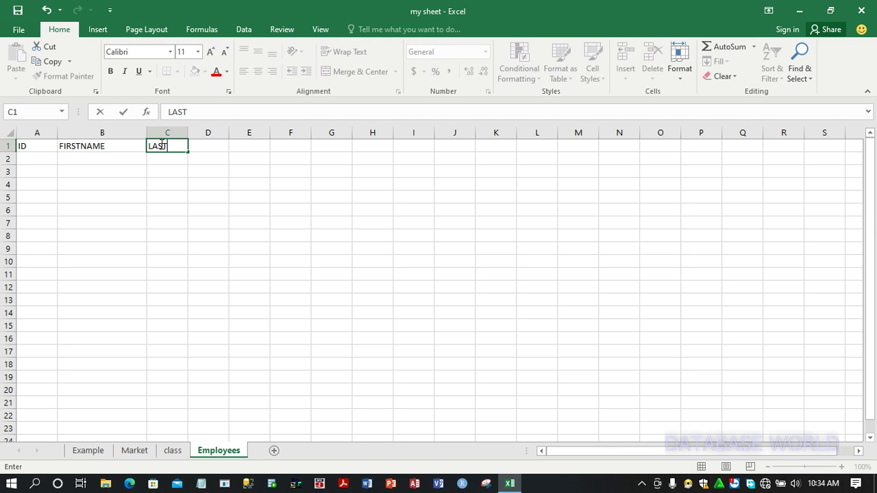
pyautogui.write('NAME')
pyautogui.press('Tab')
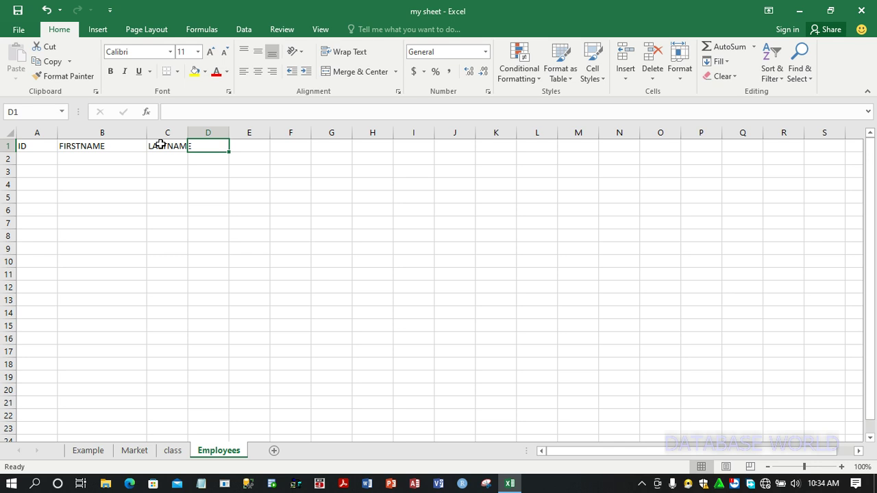
pyautogui.write('SALARY')
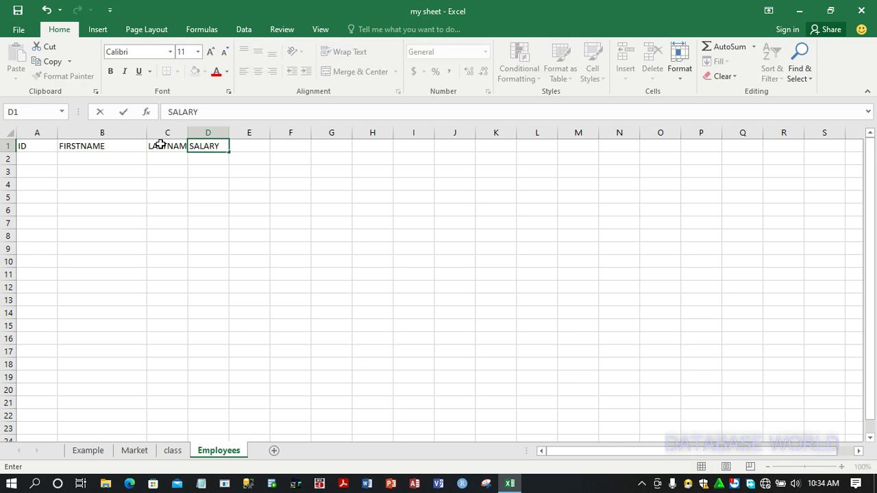
pyautogui.press('Tab')
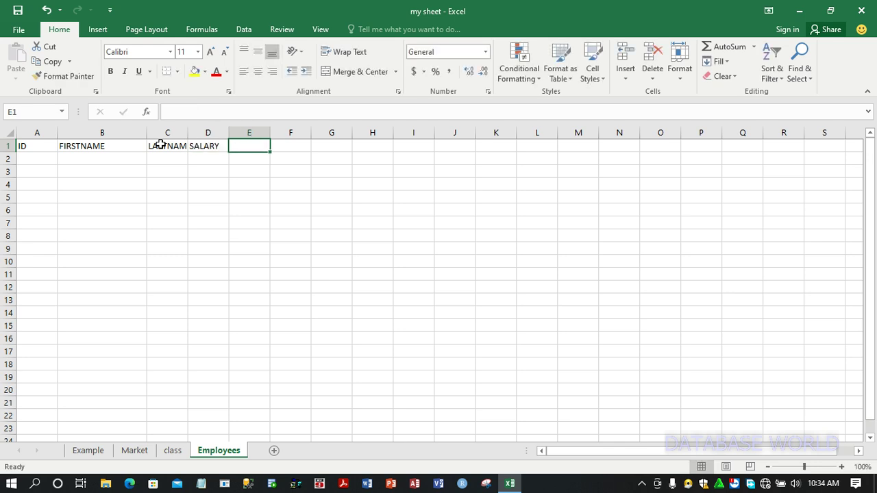
pyautogui.write('GENDER')
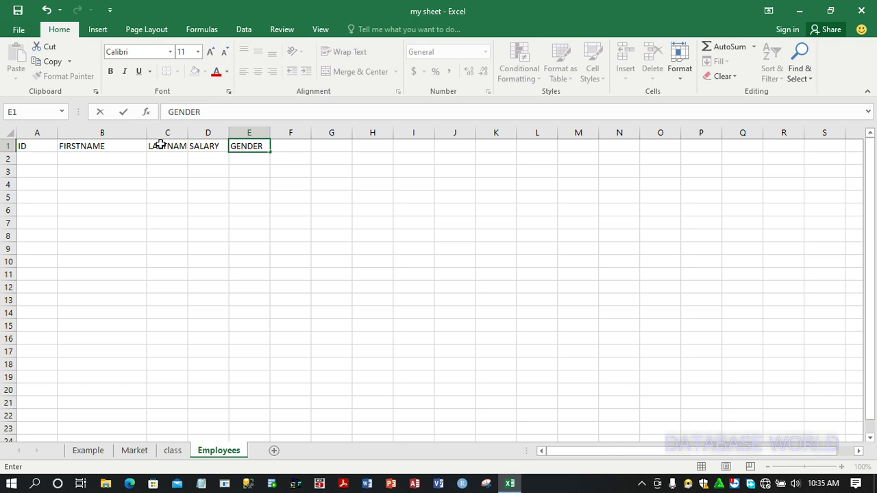
pyautogui.press('Tab')
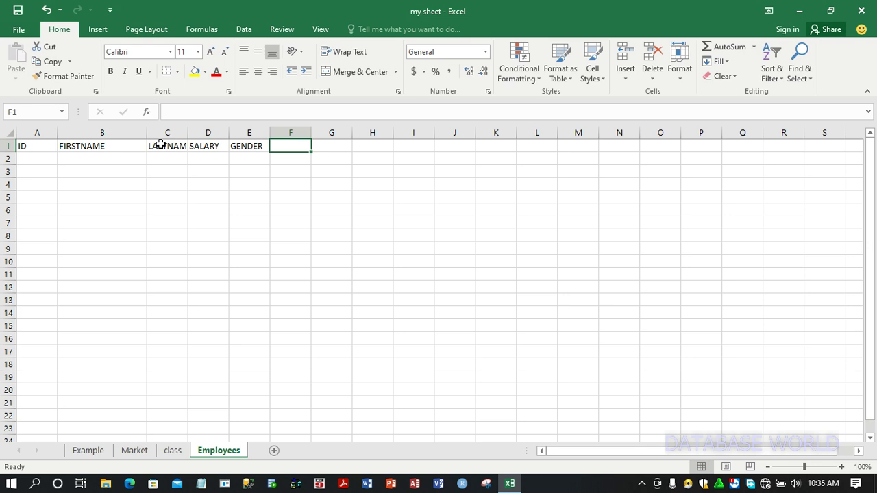
# Enter a two-line header "5% INCREMENT" in F1 and widen column F so it fits
pyautogui.write('5')
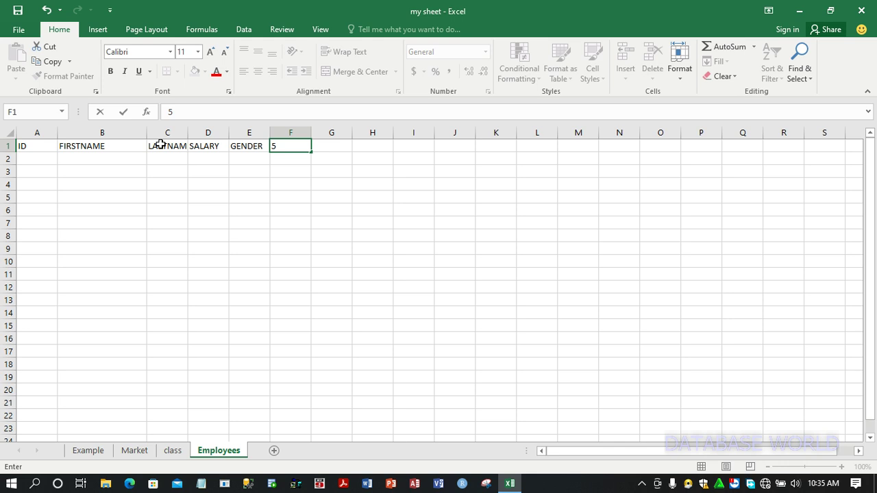
pyautogui.write('%')
pyautogui.hotkey('alt', 'Return')
pyautogui.write('INCREMEN')
pyautogui.press('BackSpace')
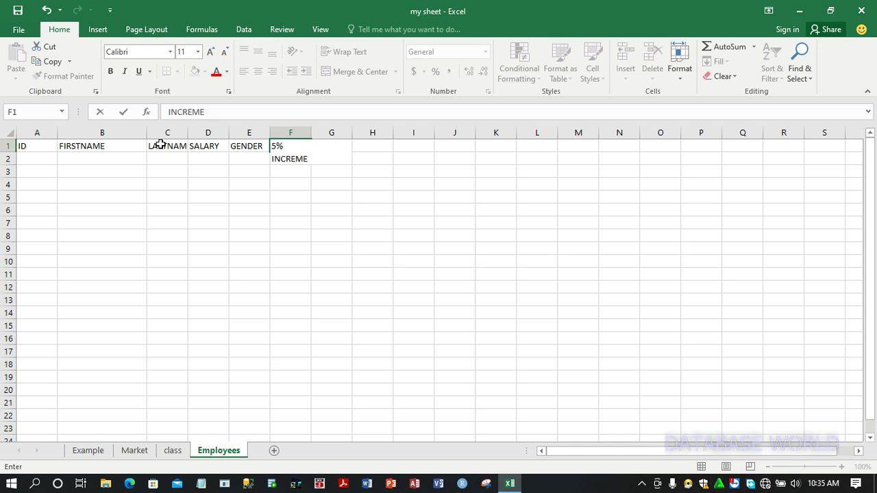
pyautogui.write('NT')
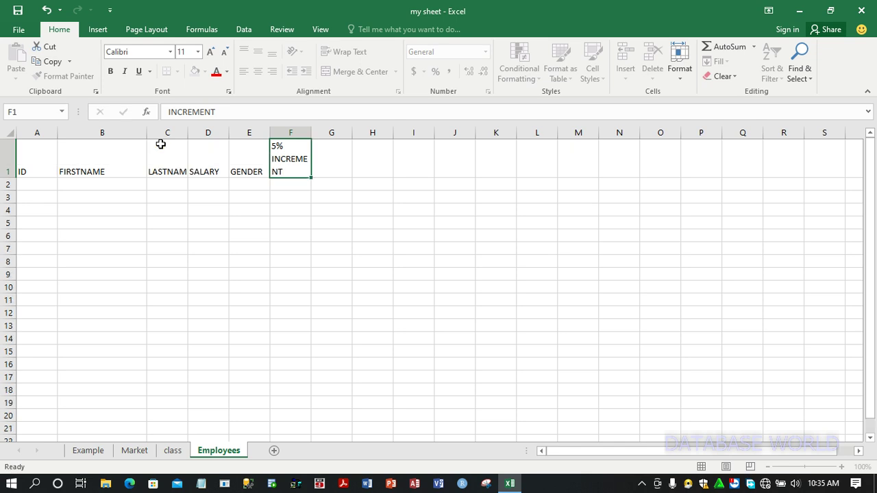
pyautogui.press('Return')
pyautogui.click(288, 159)
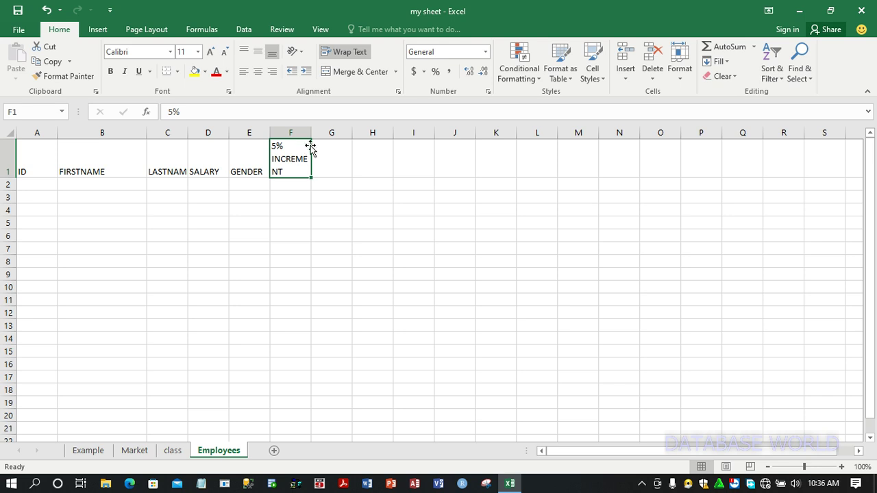
pyautogui.moveTo(311, 131); pyautogui.dragTo(327, 131)
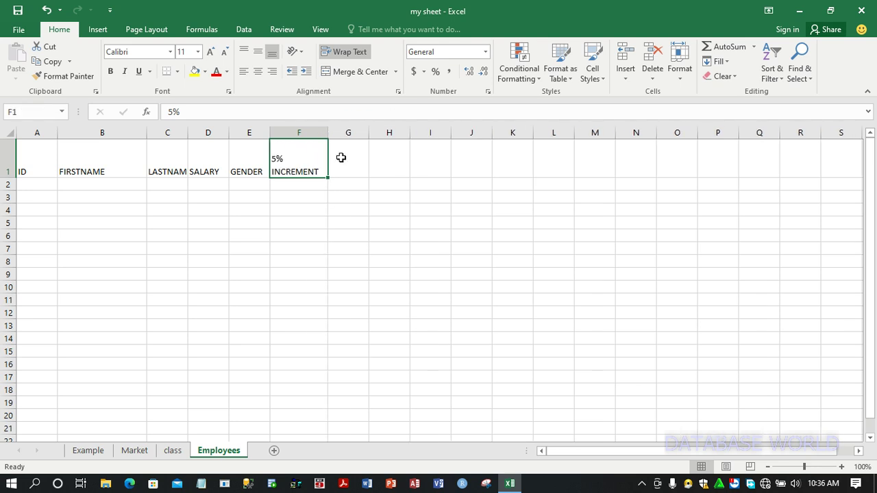
# Enter the headers DOB, FULLNAME and AGE in cells G1 through I1
pyautogui.click(342, 157)
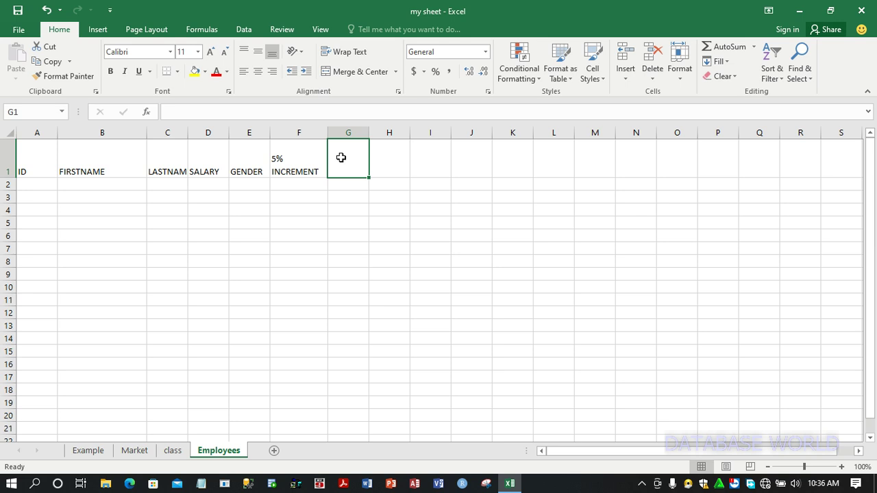
pyautogui.write('DOB')
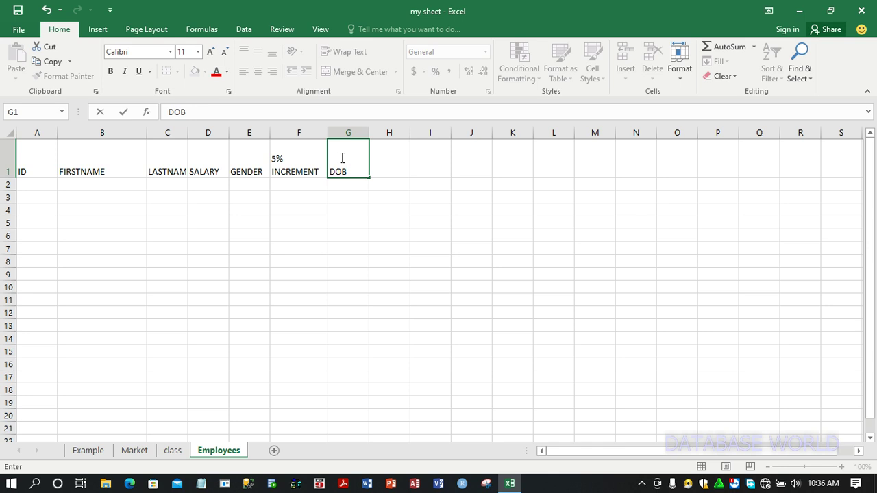
pyautogui.press('Tab')
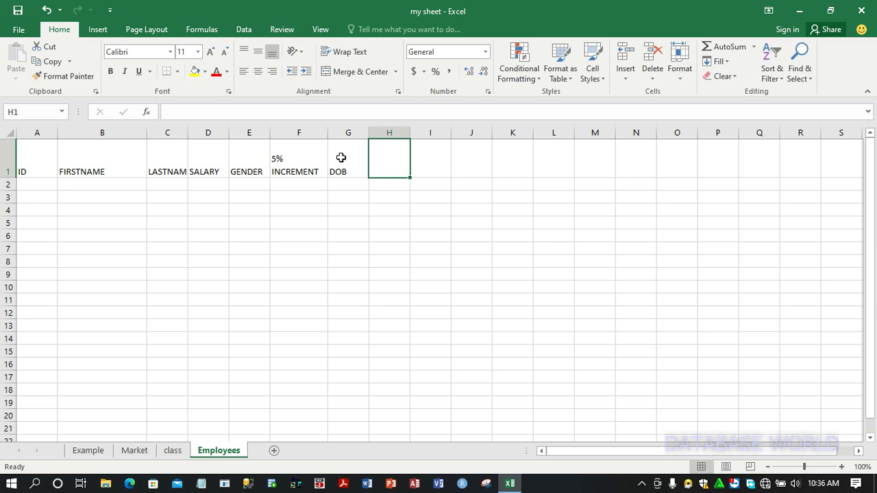
pyautogui.write('FULLNAME')
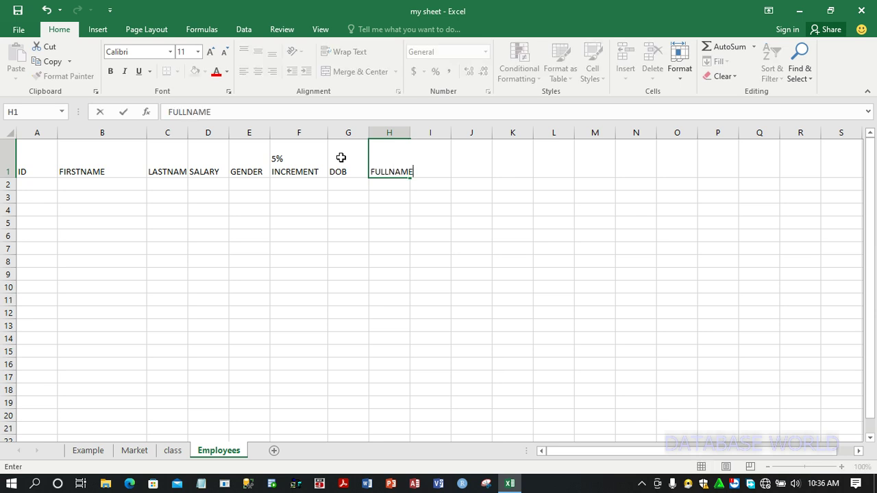
pyautogui.press('Tab')
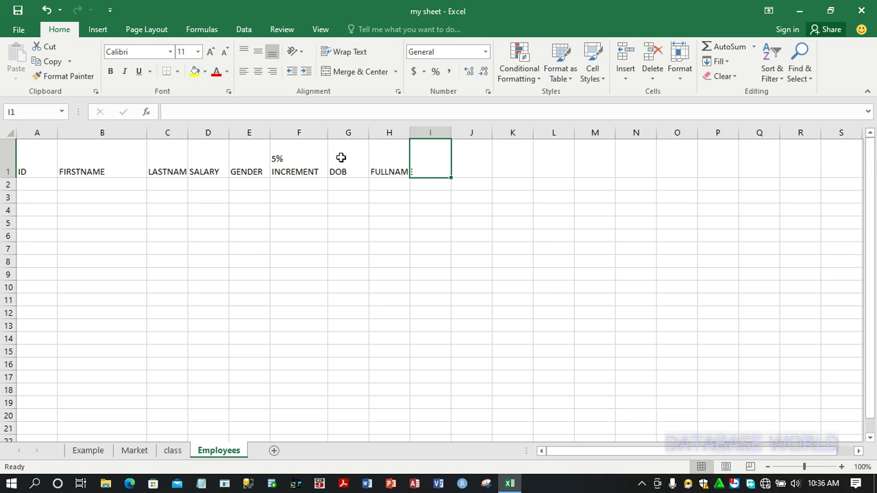
pyautogui.write('AGE')
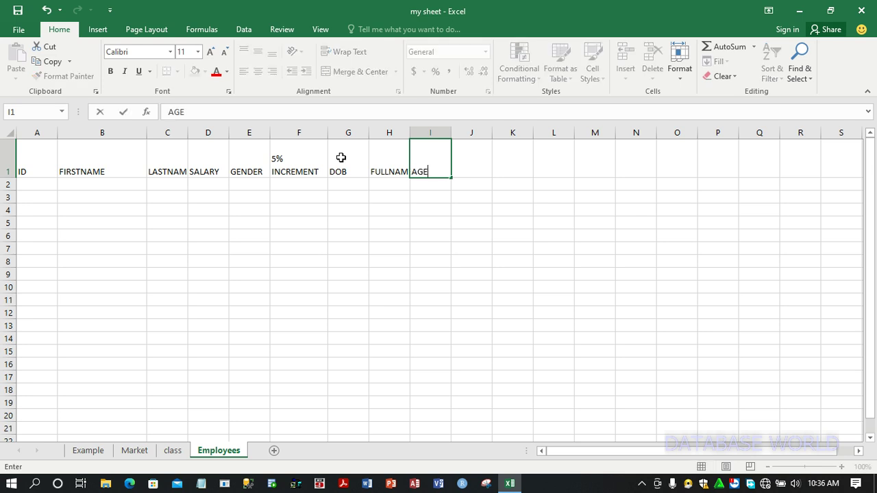
pyautogui.click(272, 205)
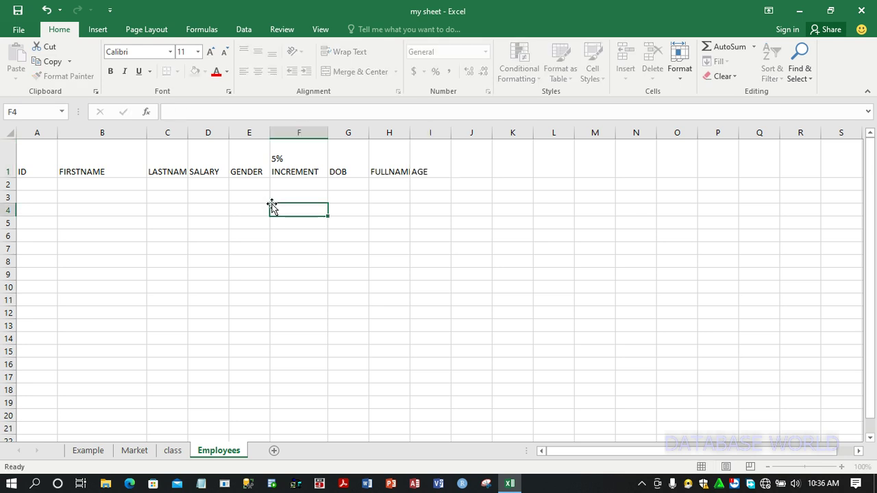
# Format the range A1:I11 as a table, specifying that it has headers
pyautogui.click(41, 183)
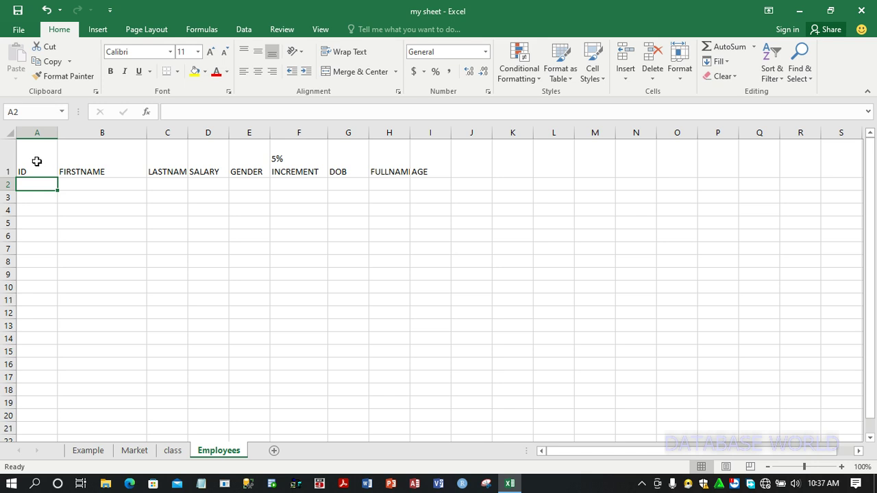
pyautogui.click(34, 157)
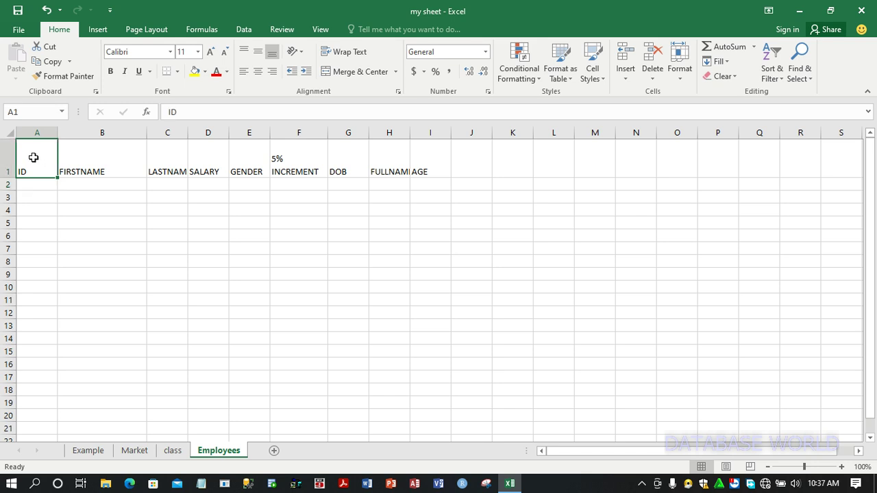
pyautogui.moveTo(52, 160); pyautogui.dragTo(419, 302)
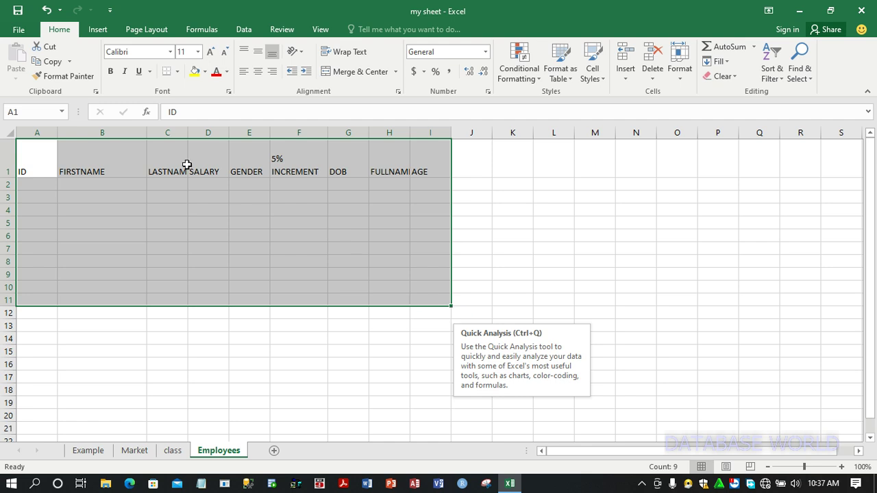
pyautogui.click(98, 29)
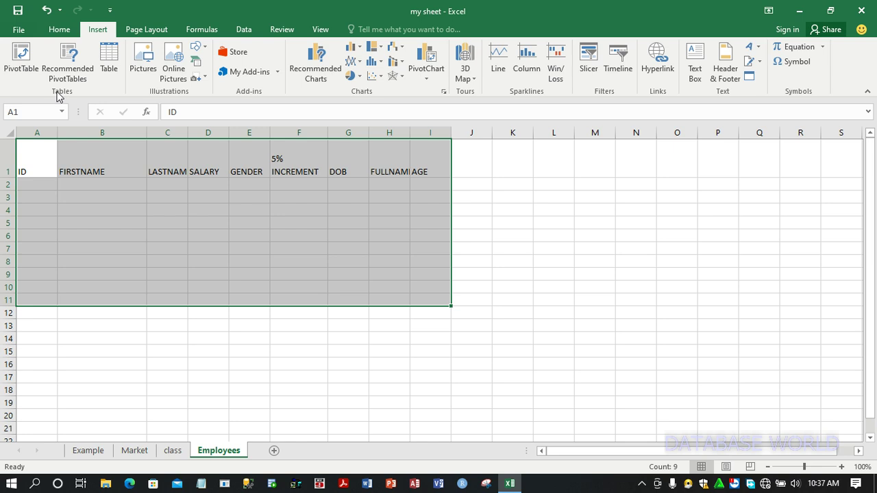
pyautogui.click(112, 69)
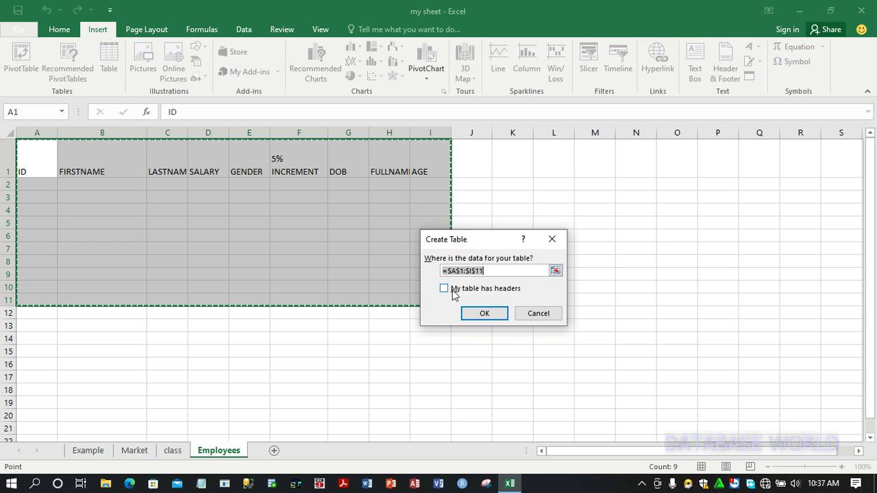
pyautogui.click(451, 290)
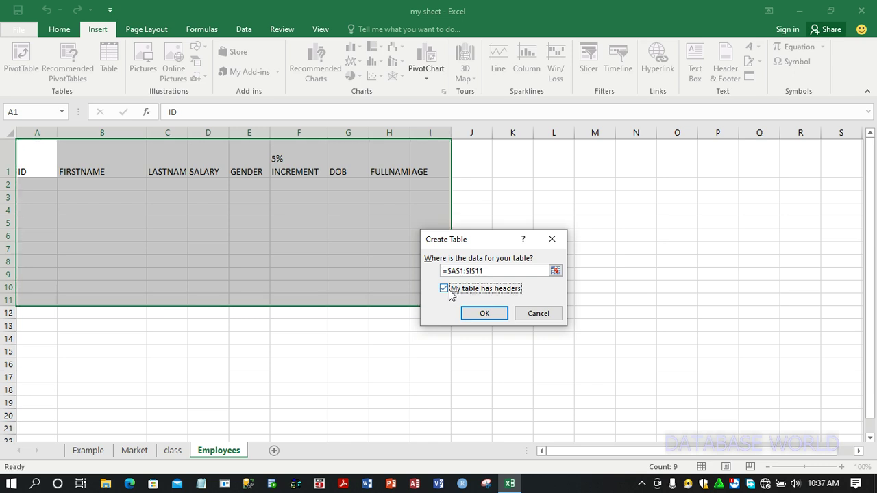
pyautogui.click(479, 313)
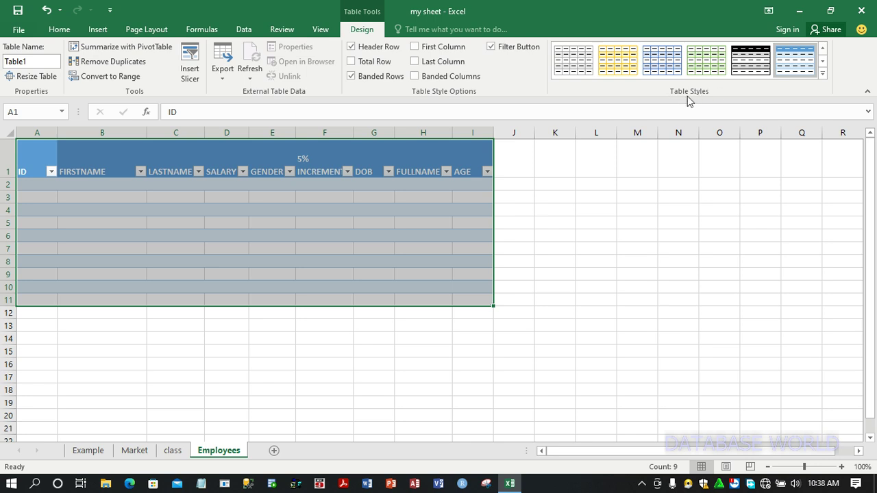
# Apply a light table style with full grid borders to the table
pyautogui.click(823, 74)
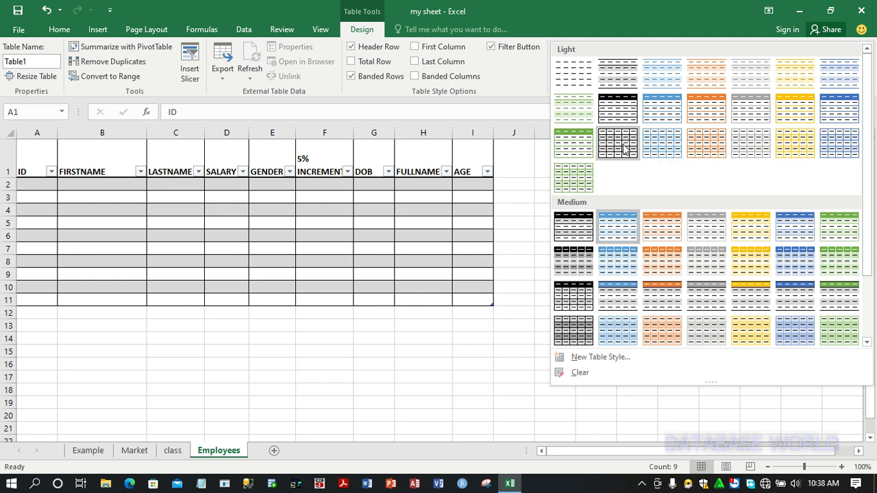
pyautogui.click(623, 149)
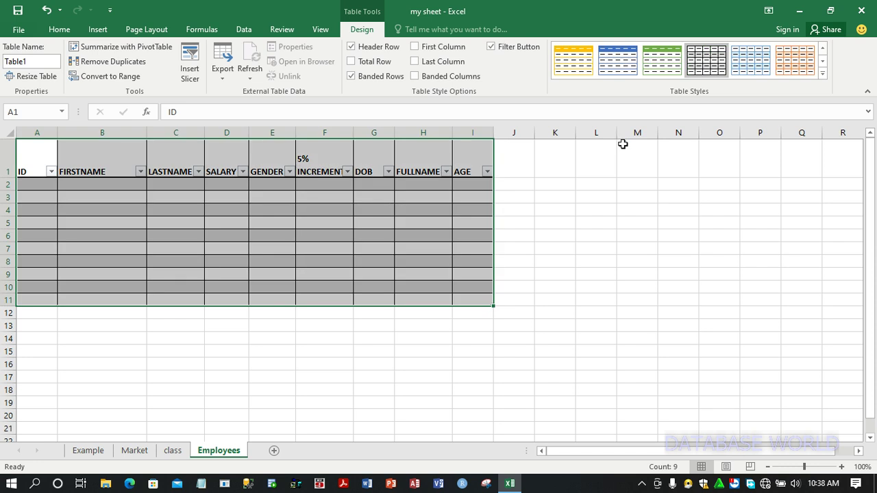
pyautogui.click(104, 210)
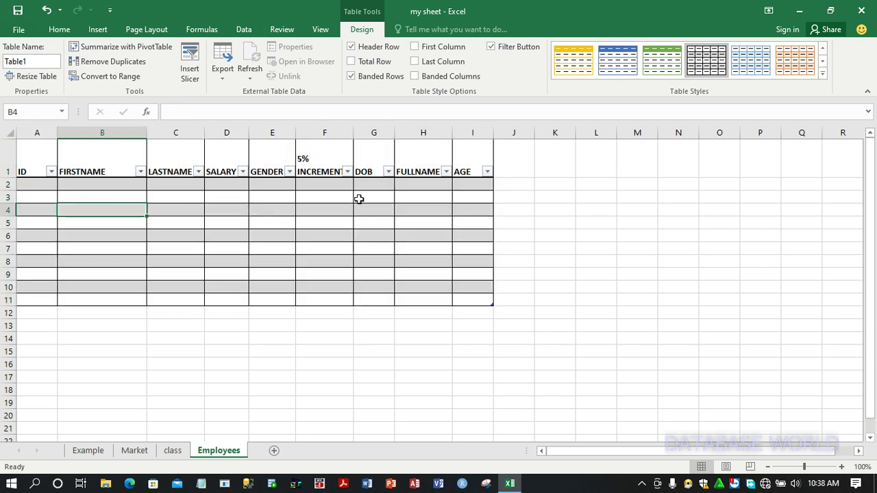
# Autofit column H to FULLNAME and widen column I slightly
pyautogui.doubleClick(454, 134)
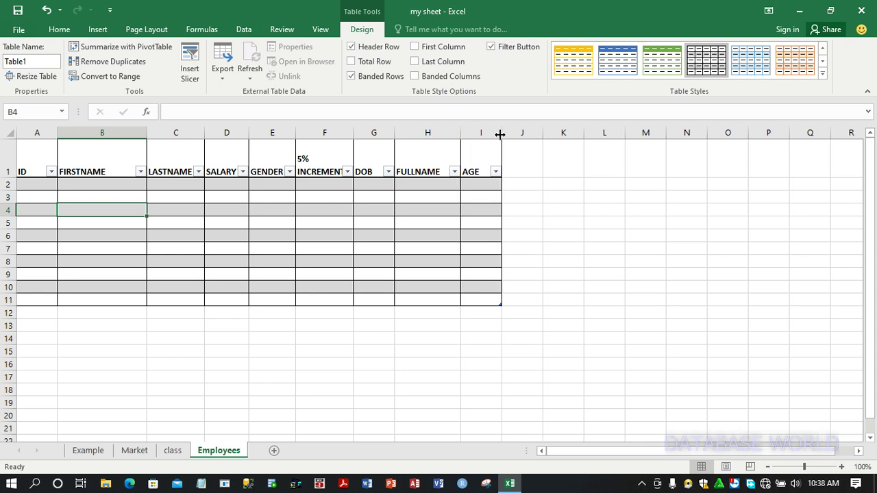
pyautogui.moveTo(500, 135); pyautogui.dragTo(519, 134)
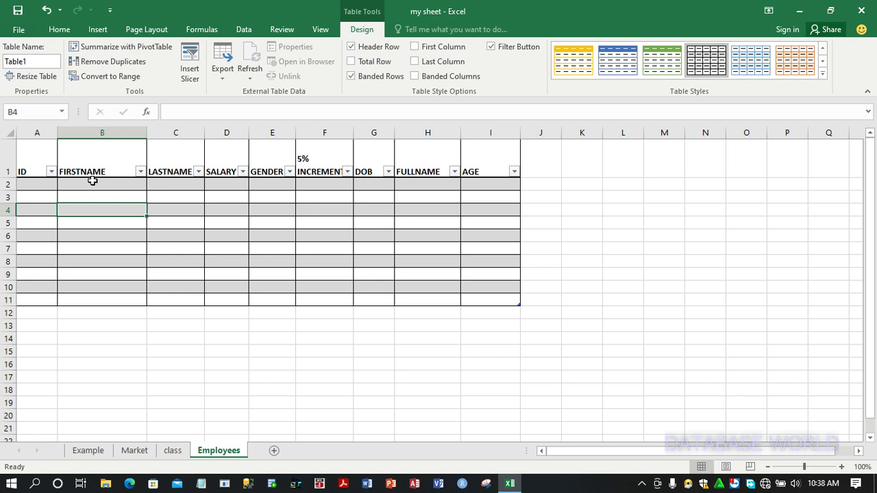
# Turn off the table's filter buttons in the header row
pyautogui.click(52, 183)
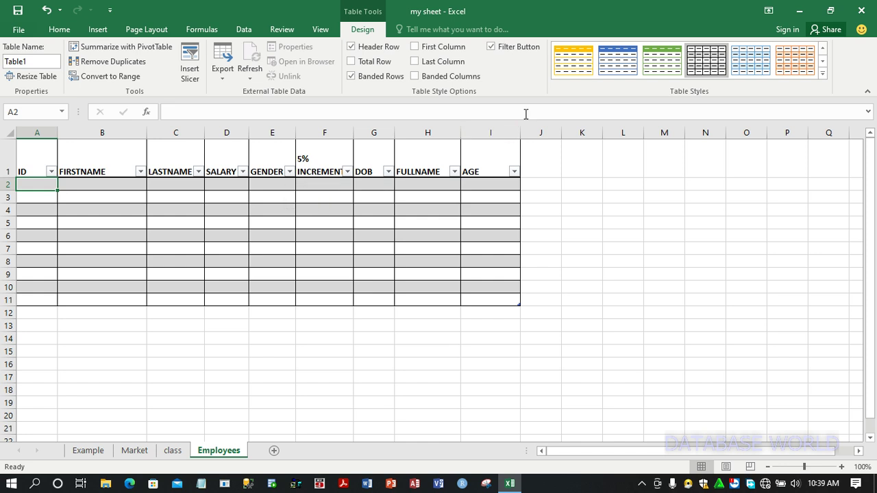
pyautogui.click(490, 48)
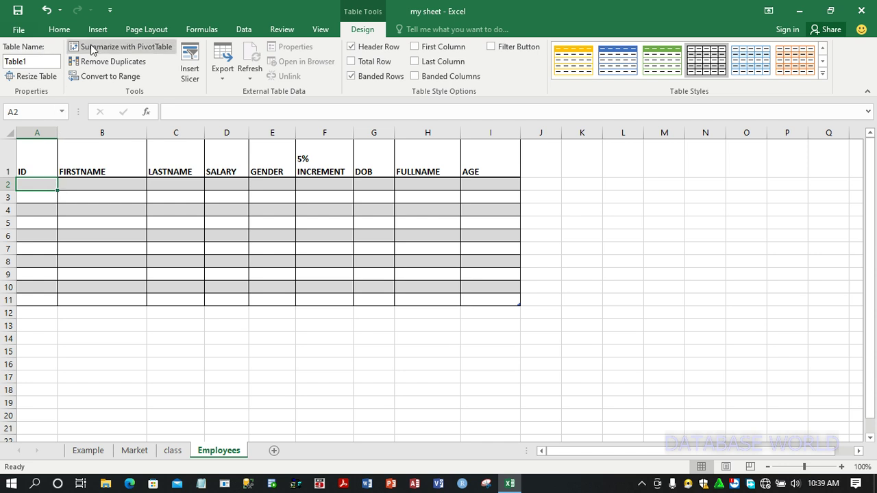
pyautogui.click(60, 31)
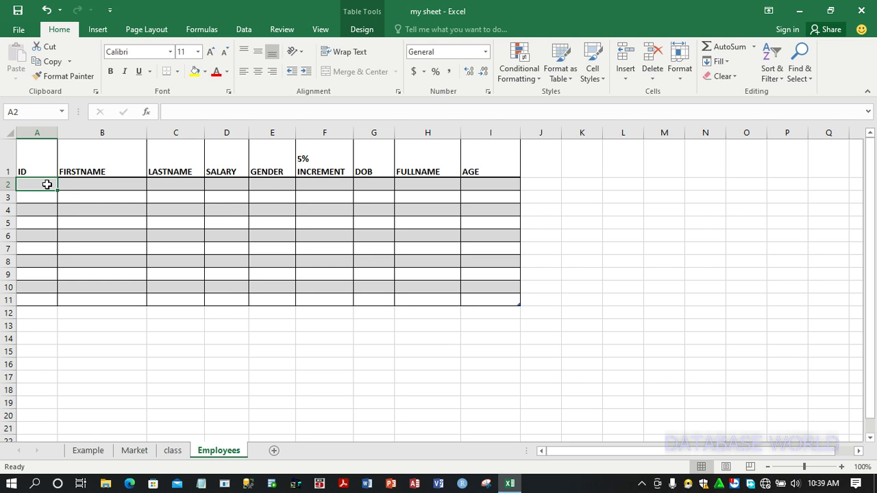
# Enter 1 in A2 and fill it down to A11 as a series numbering IDs 1 to 10
pyautogui.write('1')
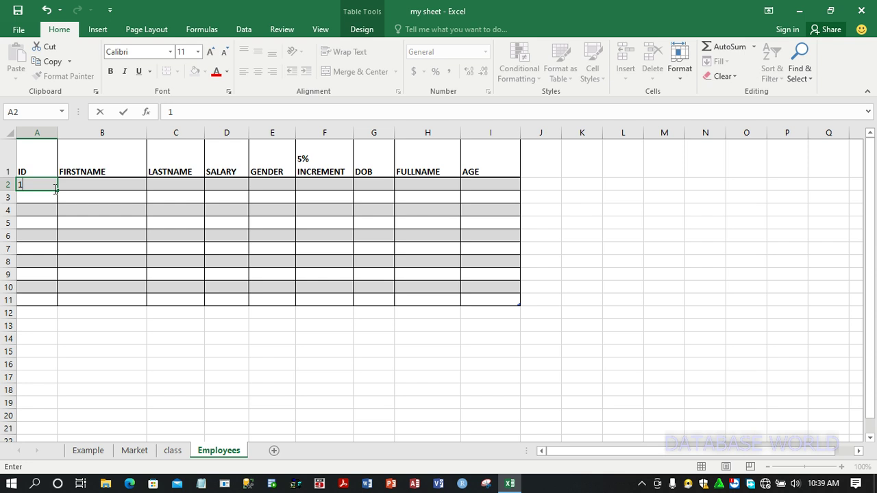
pyautogui.moveTo(58, 190); pyautogui.dragTo(54, 302)
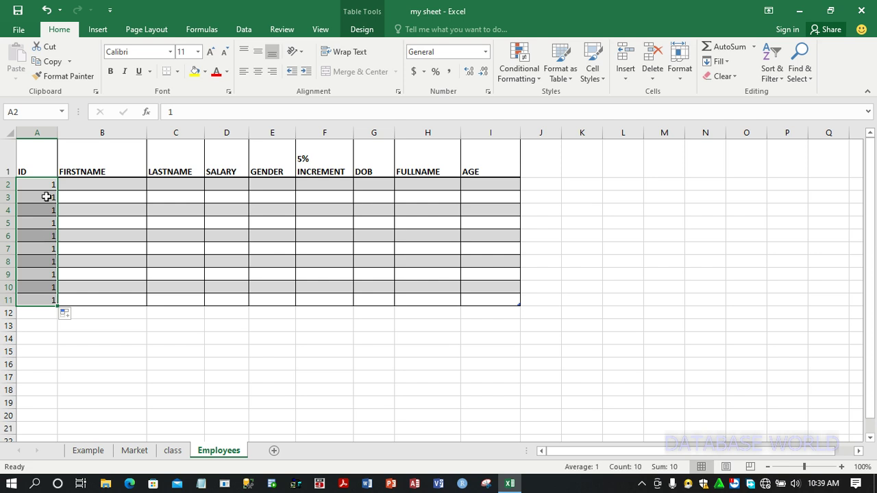
pyautogui.click(70, 319)
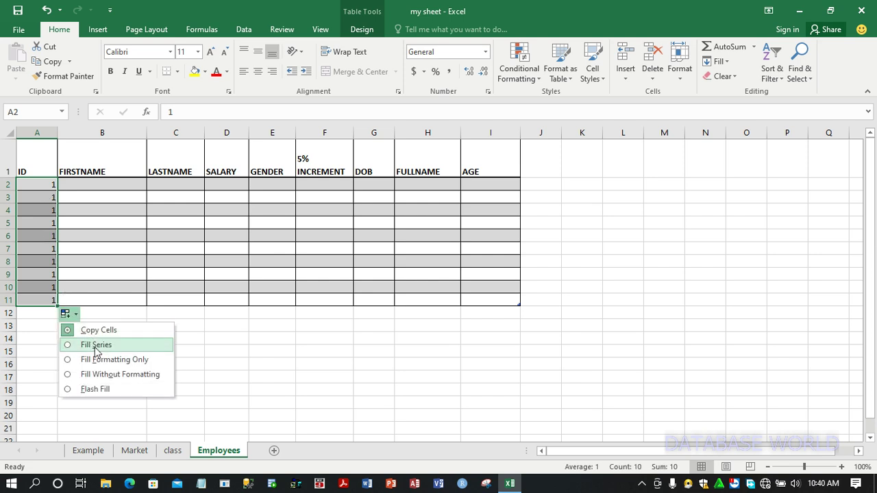
pyautogui.click(96, 346)
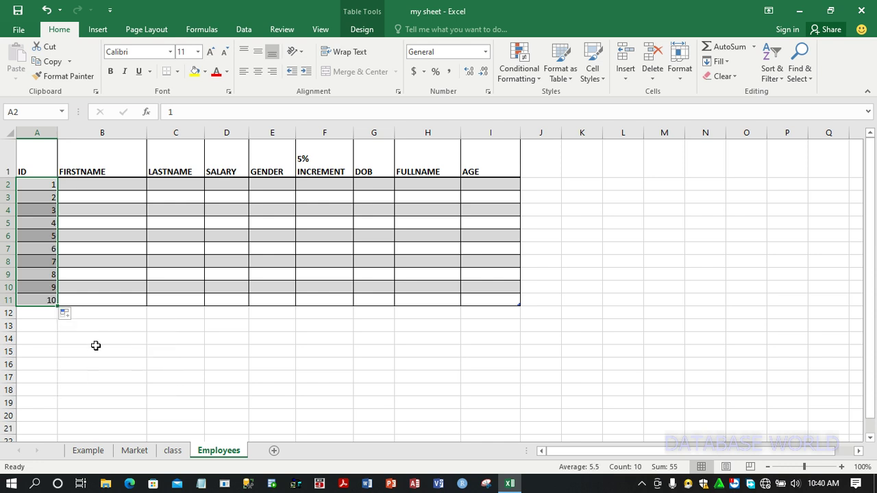
# Enter the first employee's first name, last name and a salary of 8500 in row 2
pyautogui.click(106, 187)
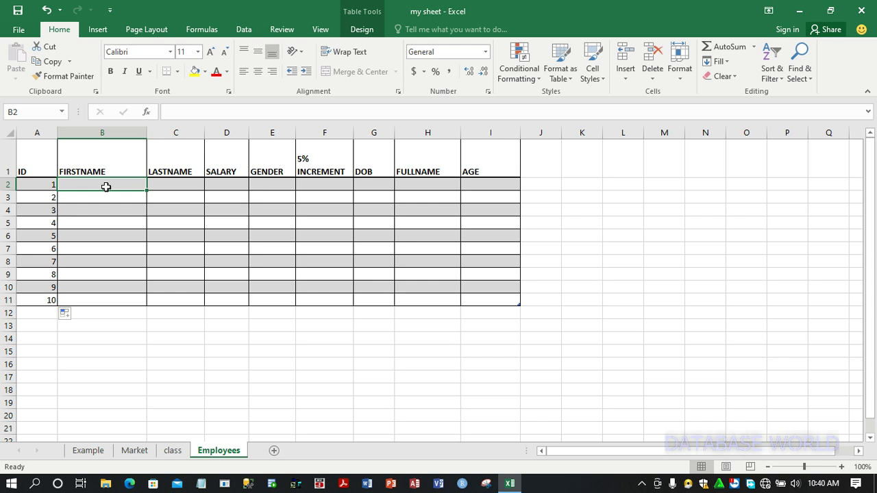
pyautogui.write('BENJA')
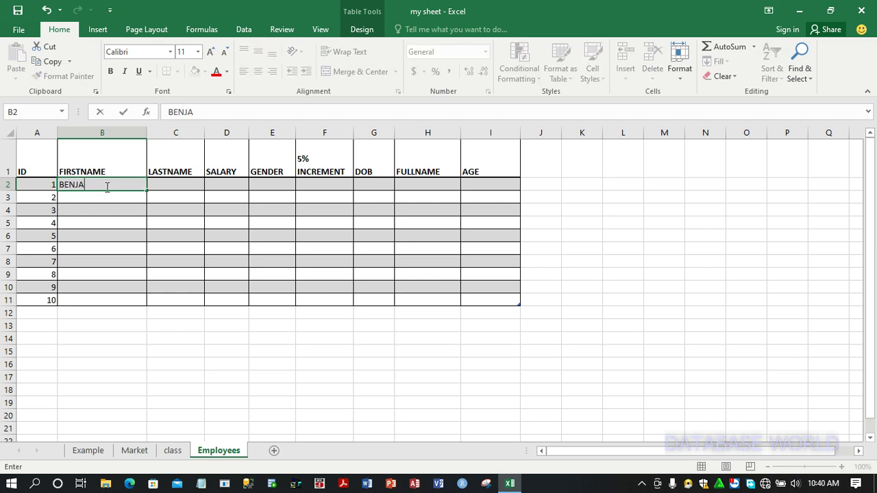
pyautogui.write('MIN')
pyautogui.press('Tab')
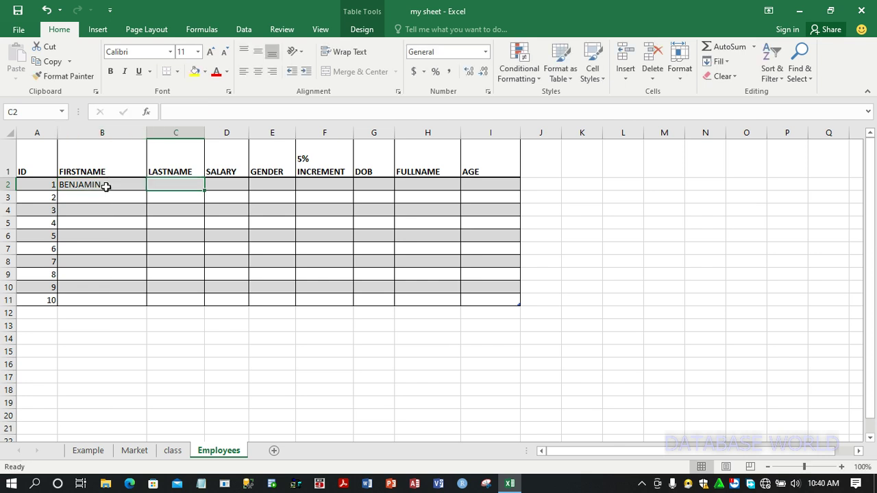
pyautogui.write('OBENG')
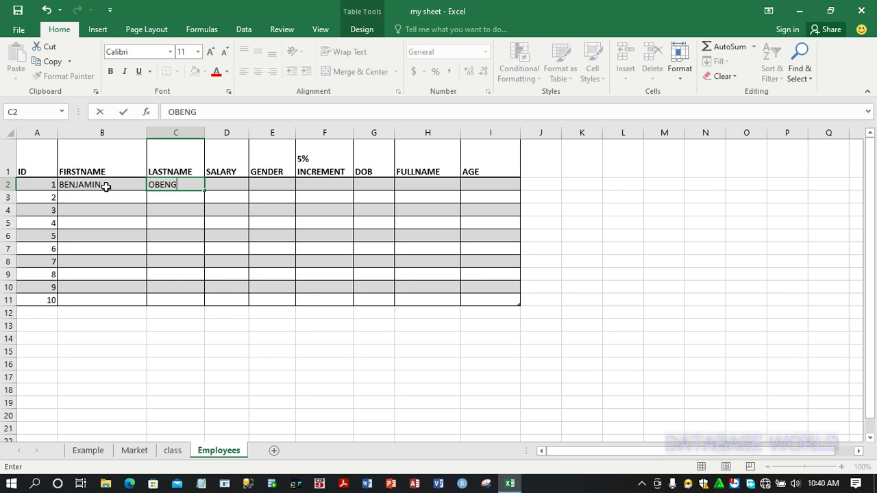
pyautogui.press('Tab')
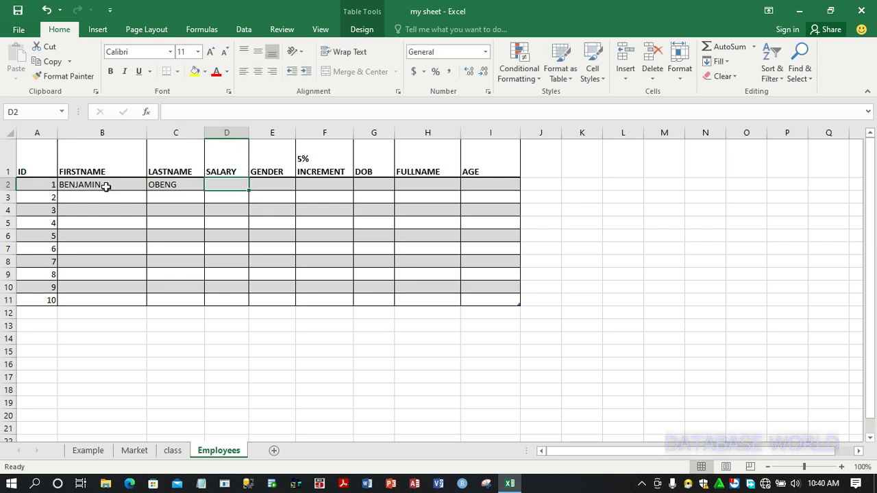
pyautogui.write('85')
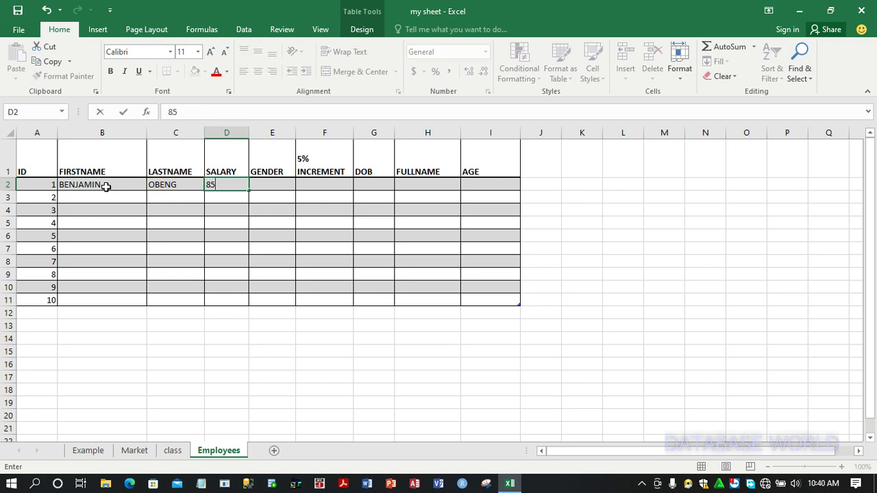
pyautogui.write('00')
pyautogui.press('Tab')
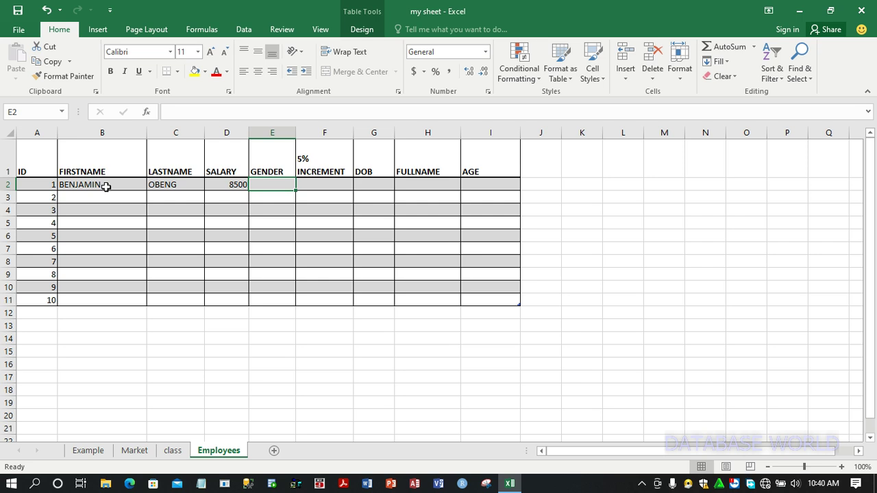
pyautogui.press('Tab')
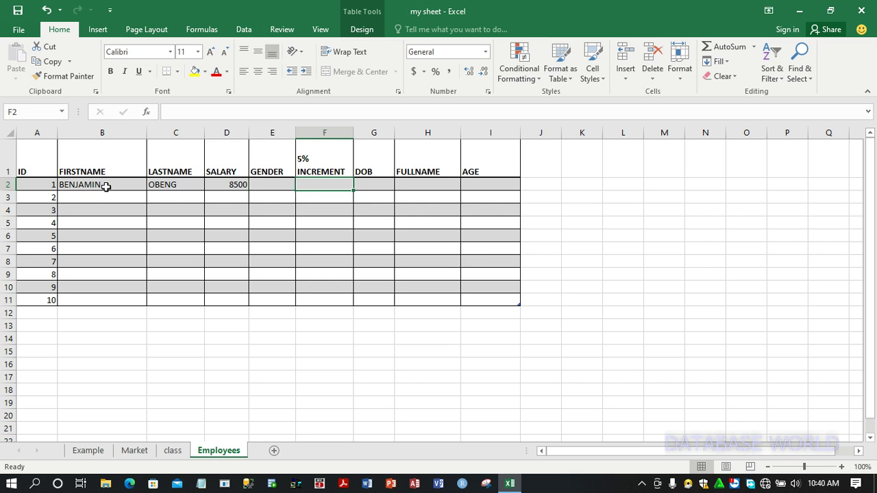
pyautogui.press('Tab')
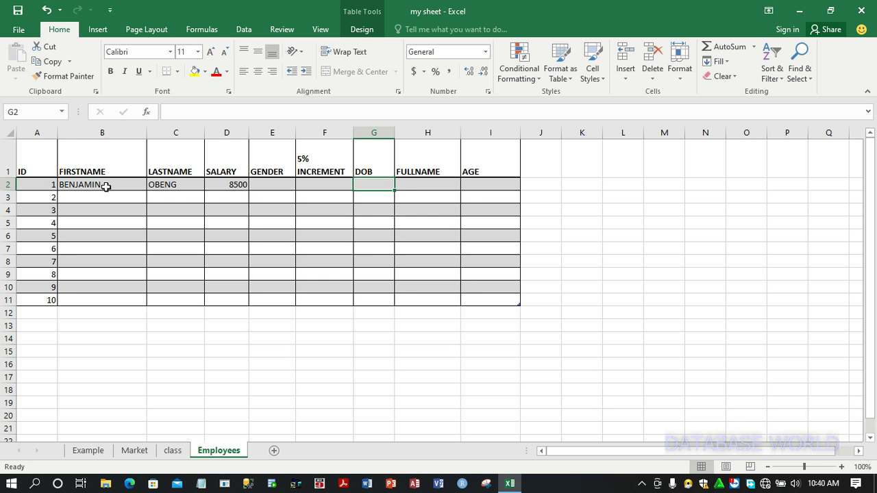
# Enter the first employee's date of birth in G2 and move to B3
pyautogui.write('1/')
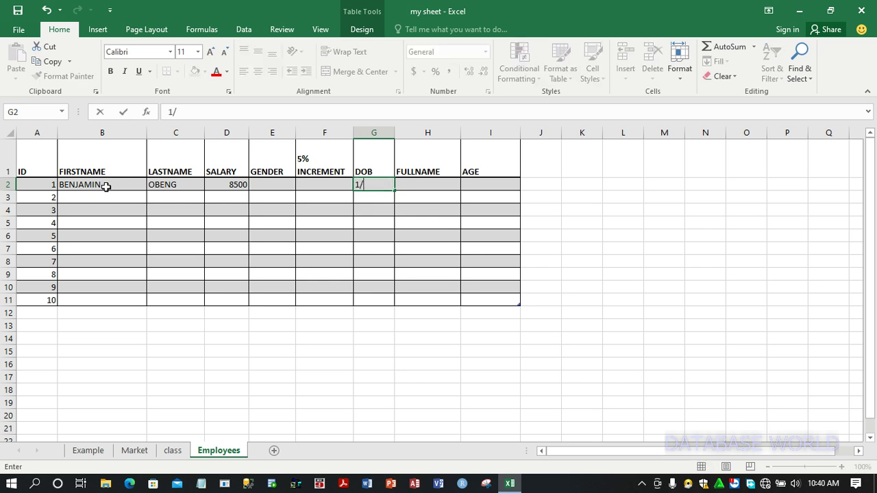
pyautogui.write('1/')
pyautogui.write('1992')
pyautogui.press('Return')
pyautogui.press('Up')
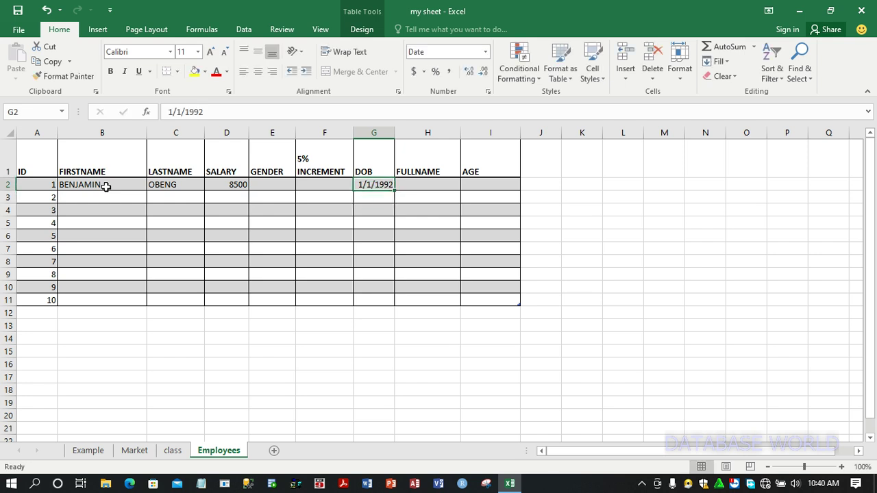
pyautogui.press('Down')
pyautogui.press('Left')
pyautogui.press('Left')
pyautogui.press('Left')
pyautogui.press('Left')
pyautogui.press('Left')
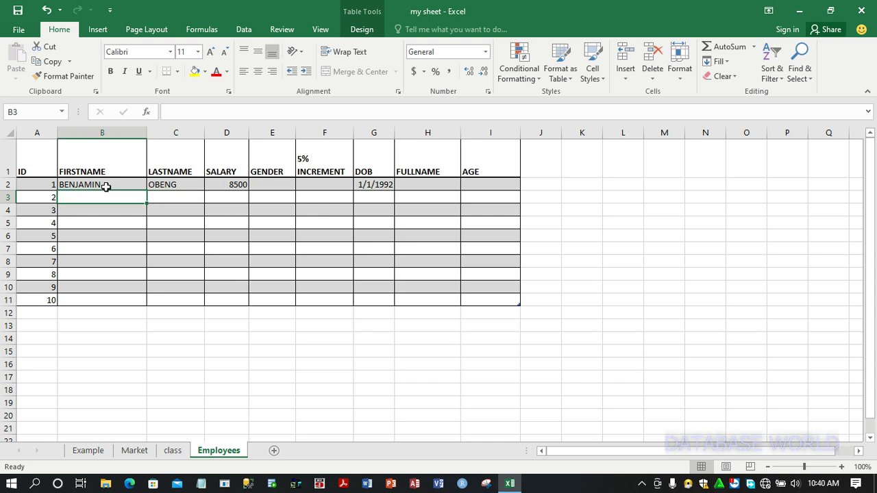
# Enter the second employee's first name, last name and a salary of 2500 in row 3
pyautogui.write('JANET')
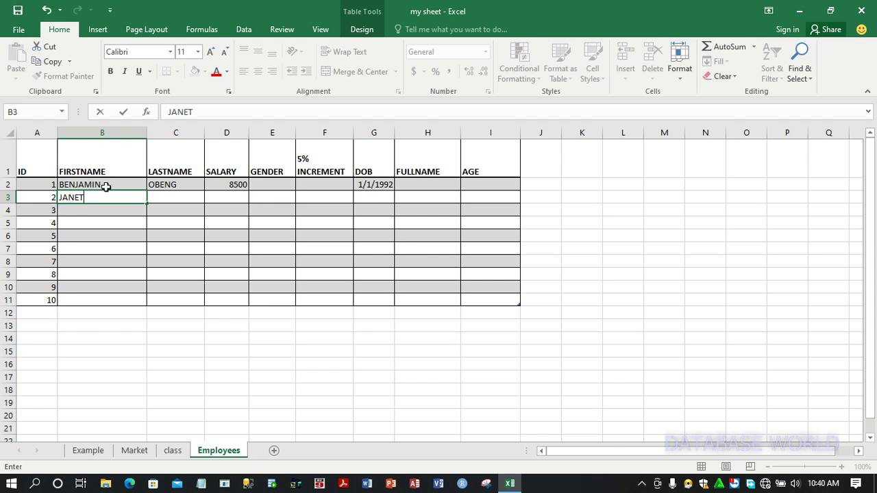
pyautogui.press('Tab')
pyautogui.write('OSEI')
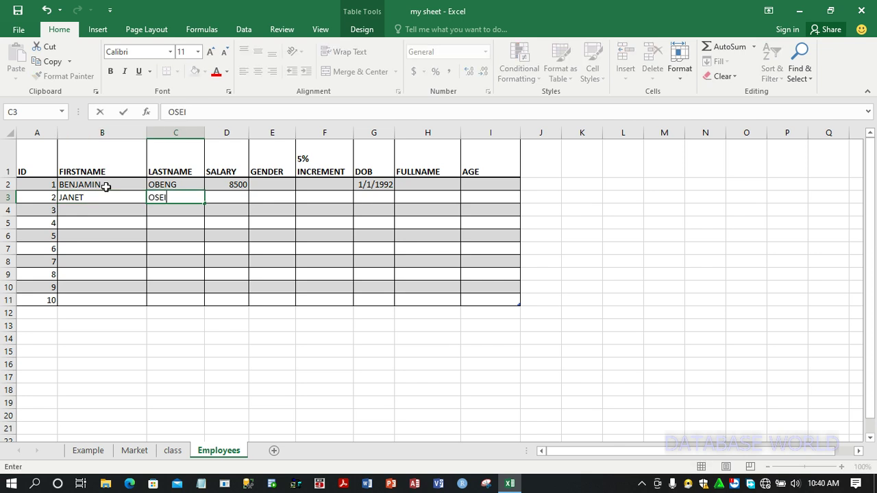
pyautogui.press('Tab')
pyautogui.write('2500')
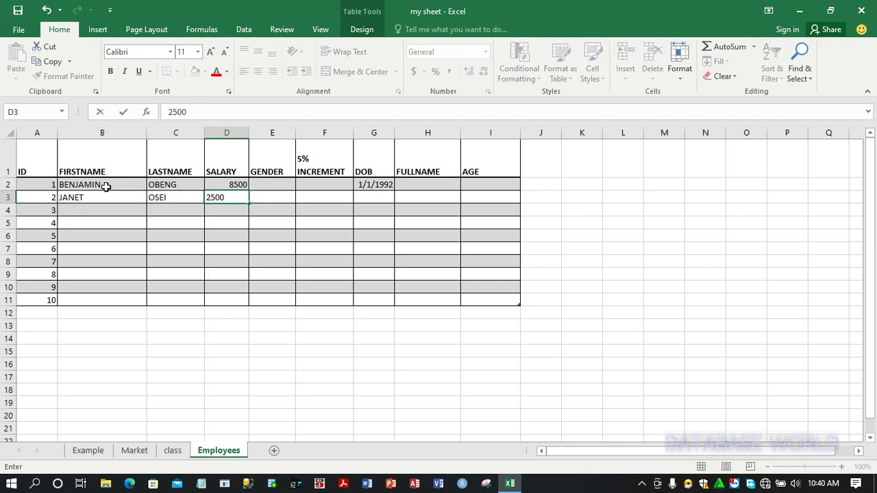
pyautogui.press('Tab')
pyautogui.press('Tab')
pyautogui.press('Tab')
# Enter the second employee's date of birth in G3 and move to the first-name cell of row 4
pyautogui.write('7/8')
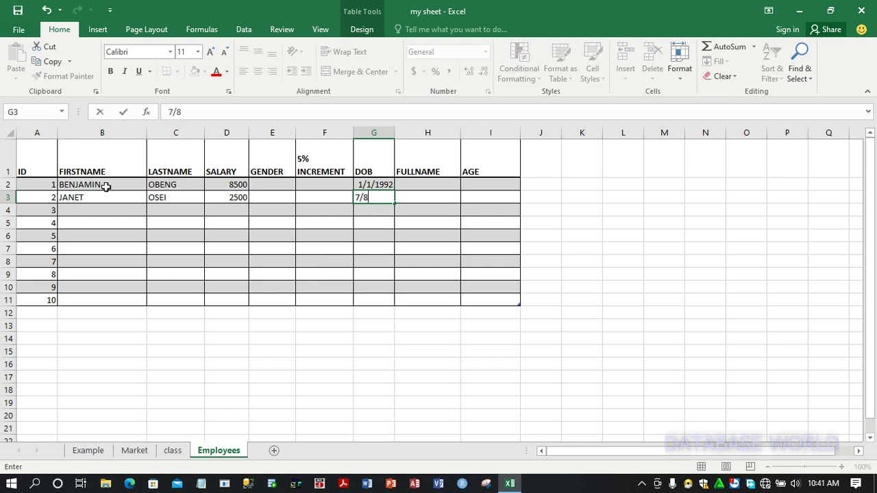
pyautogui.write('/1993')
pyautogui.press('Return')
pyautogui.press('Left')
pyautogui.press('Left')
pyautogui.press('Left')
pyautogui.press('Left')
pyautogui.press('Left')
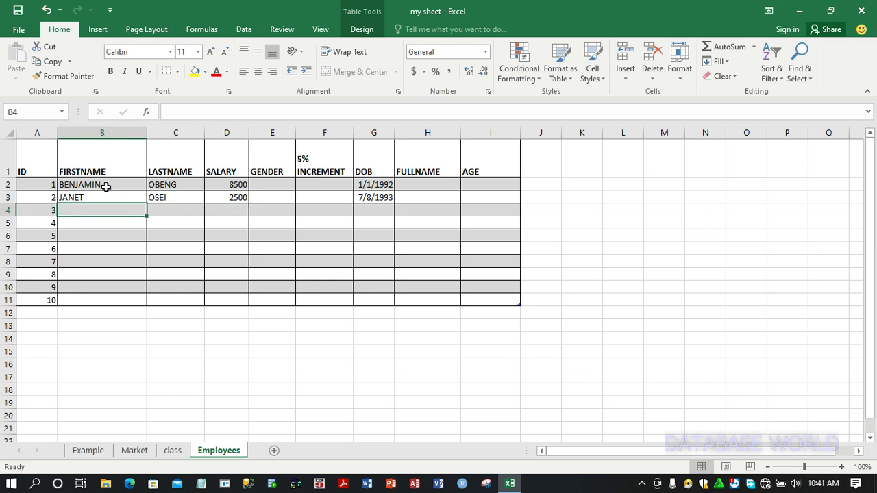
# Enter the third employee's first name, last name and a salary of 6500 in row 4
pyautogui.write('REGINA')
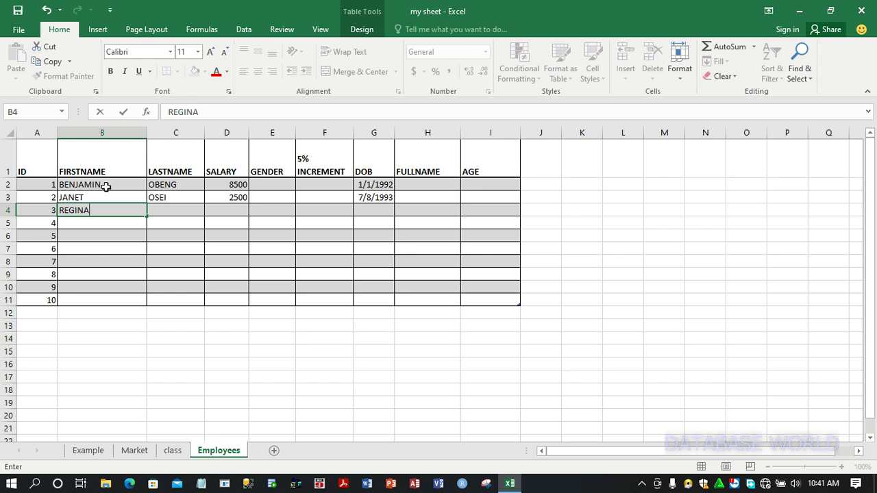
pyautogui.press('Tab')
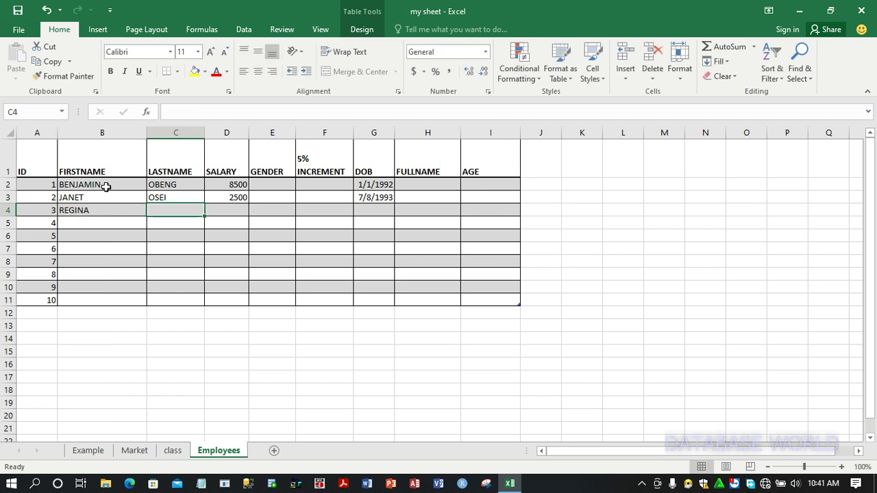
pyautogui.write('ADU')
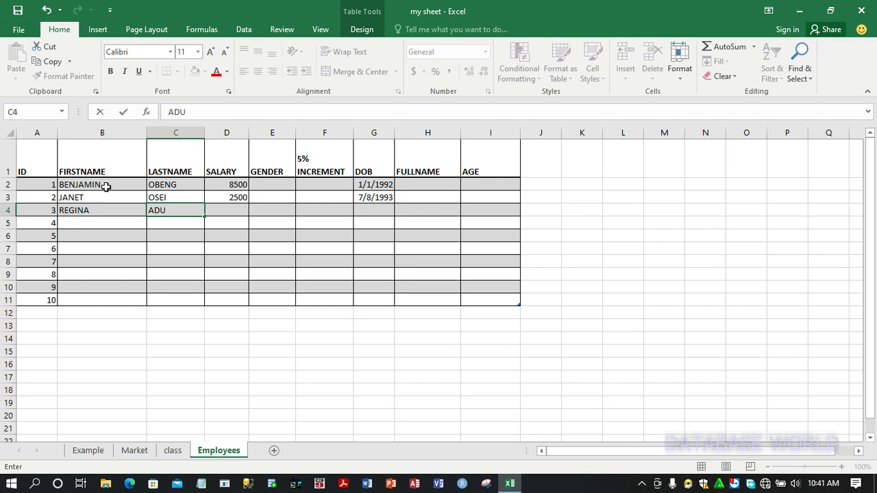
pyautogui.press('Tab')
pyautogui.write('6500')
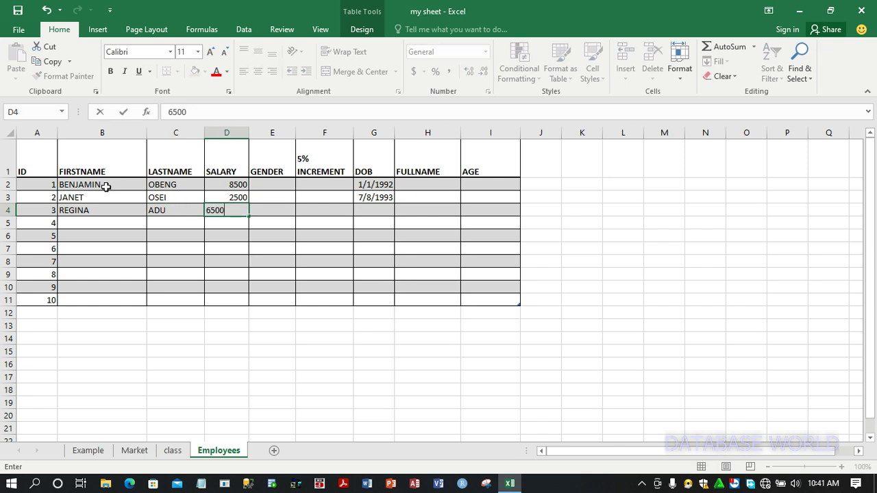
pyautogui.press('Tab')
pyautogui.press('Tab')
pyautogui.press('Tab')
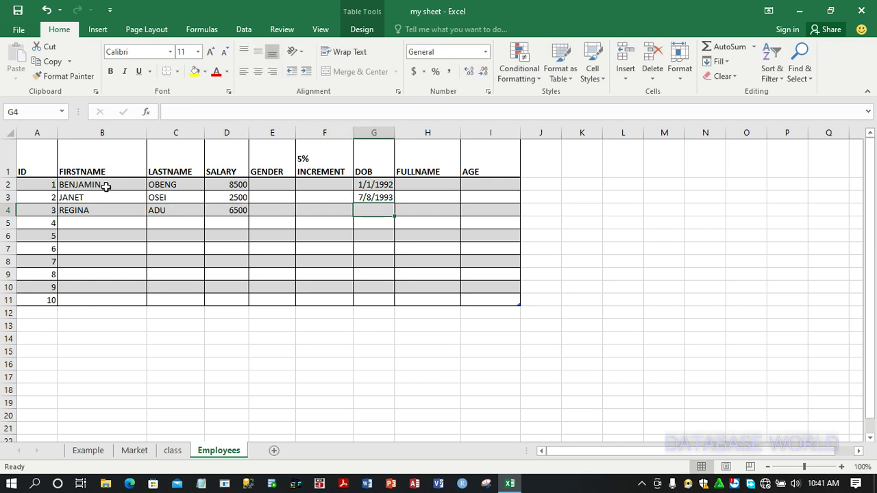
# Enter the third employee's date of birth in G4 and move to B5
pyautogui.write('5/')
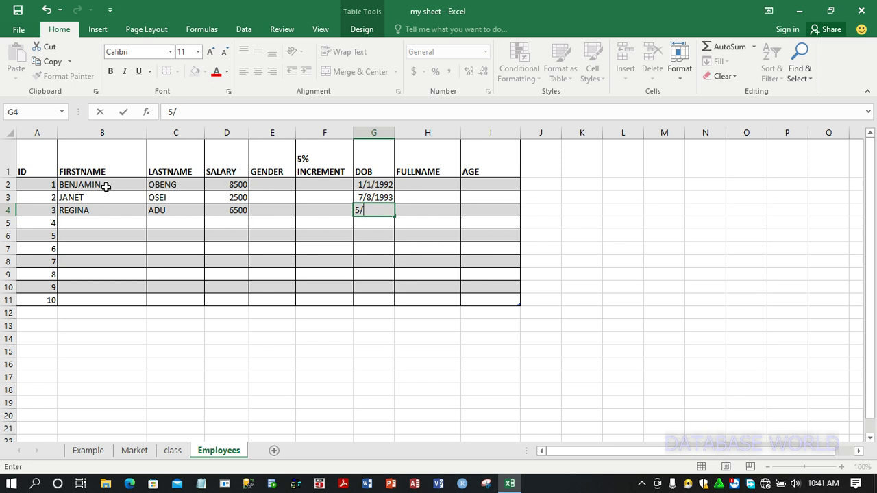
pyautogui.write('3/1997')
pyautogui.press('Return')
pyautogui.press('Left')
pyautogui.press('Left')
pyautogui.press('Left')
pyautogui.press('Left')
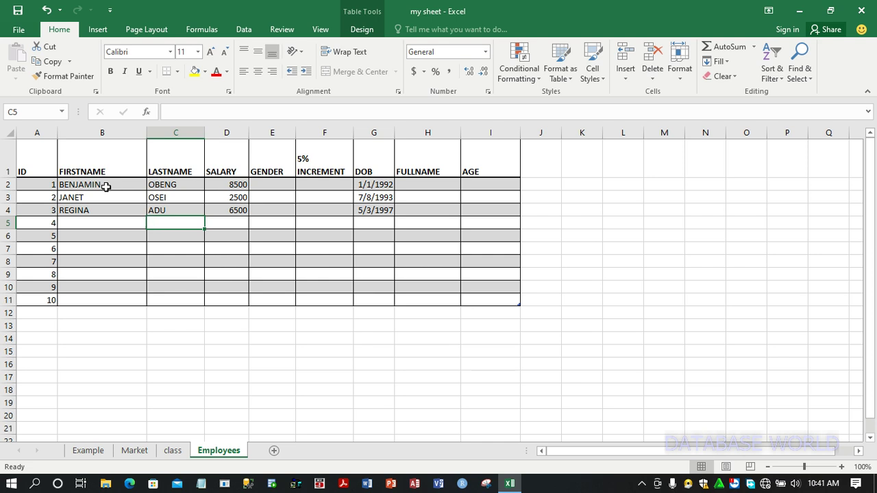
pyautogui.press('Left')
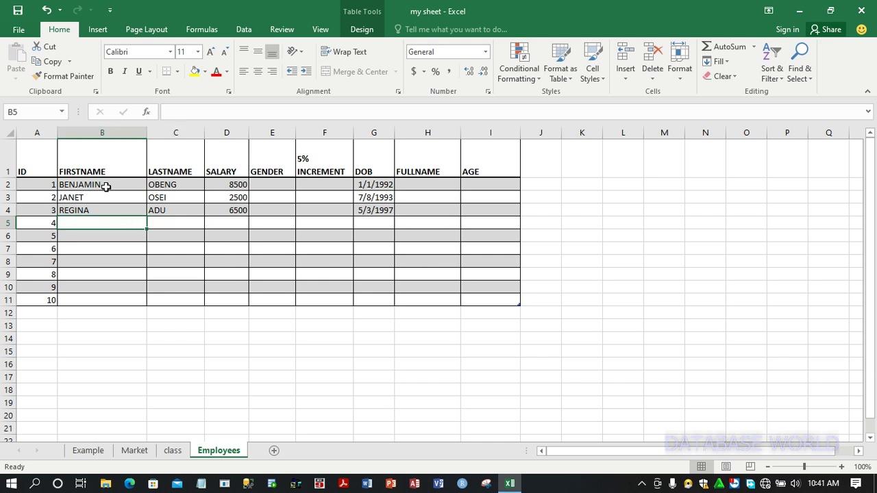
# Enter the fourth employee's first name, last name and a salary of 6955 in row 5
pyautogui.write('NANA')
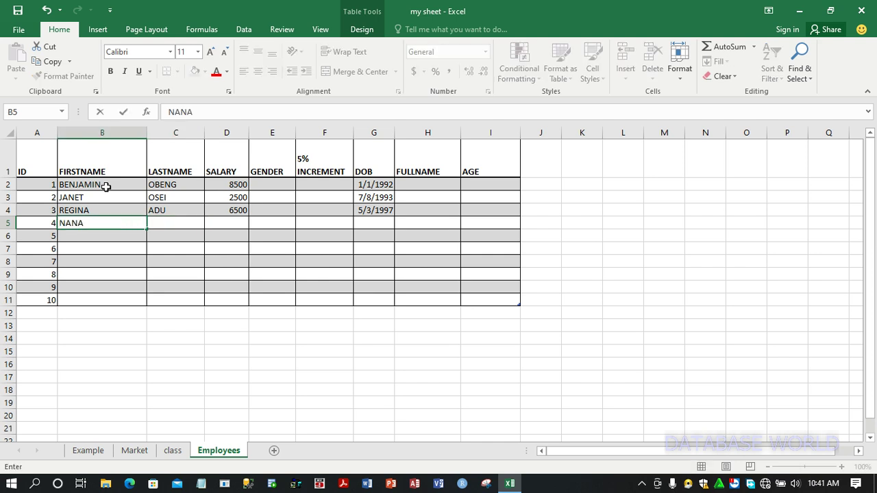
pyautogui.press('Tab')
pyautogui.write('KWAME')
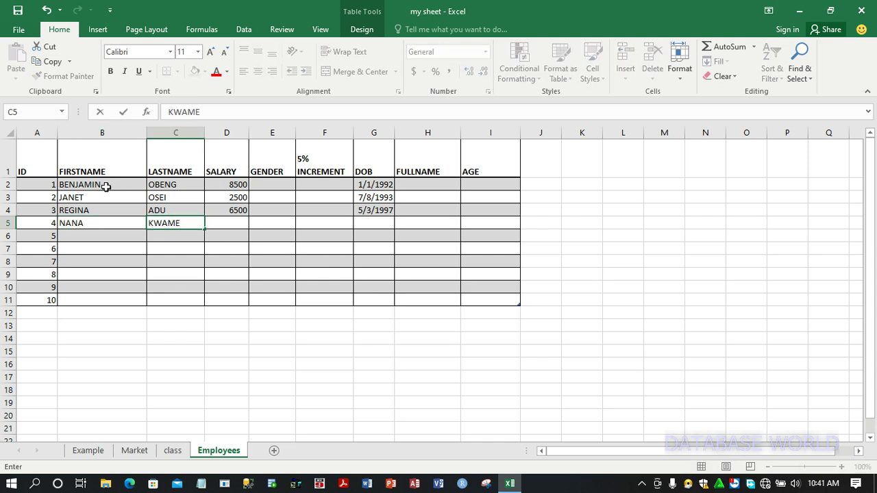
pyautogui.press('Tab')
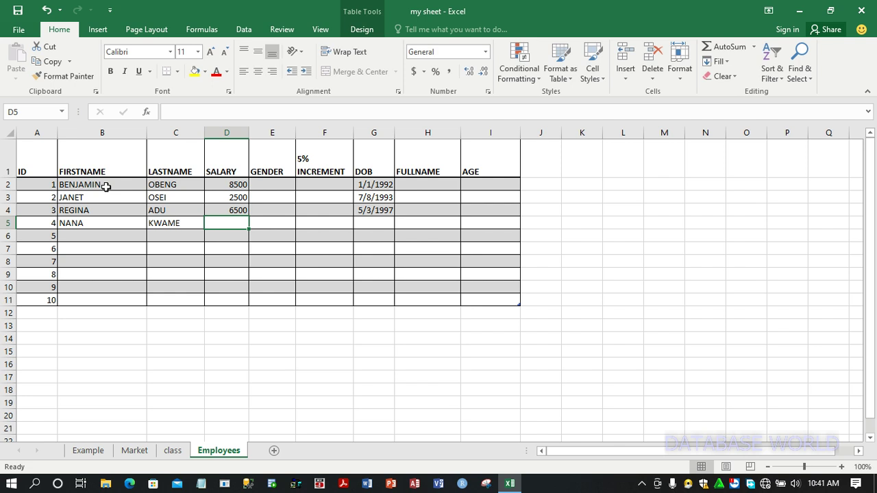
pyautogui.write('6955')
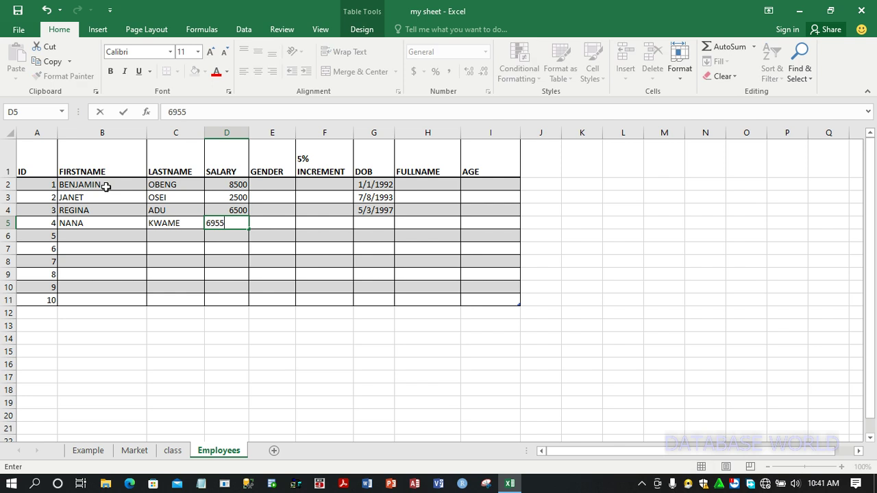
pyautogui.press('Tab')
pyautogui.press('Tab')
pyautogui.press('Tab')
pyautogui.press('Tab')
pyautogui.press('Left')
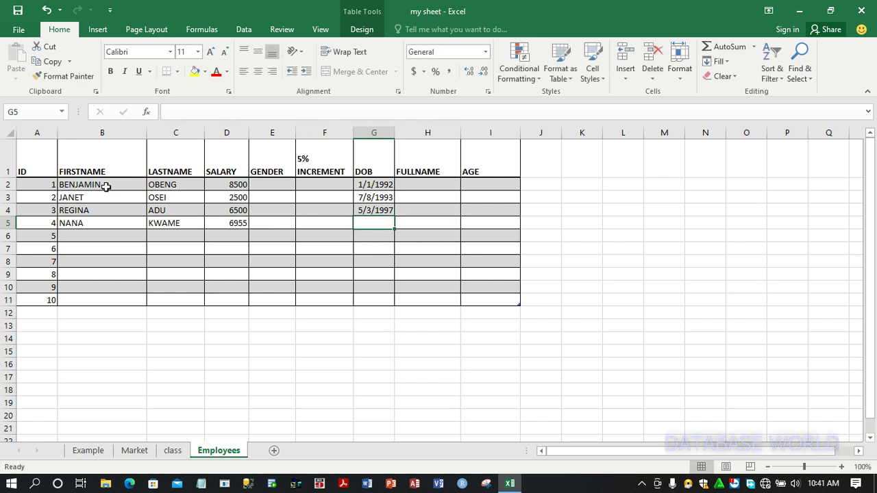
# Enter the fourth employee's date of birth in G5 and move to B6
pyautogui.write('6/5/')
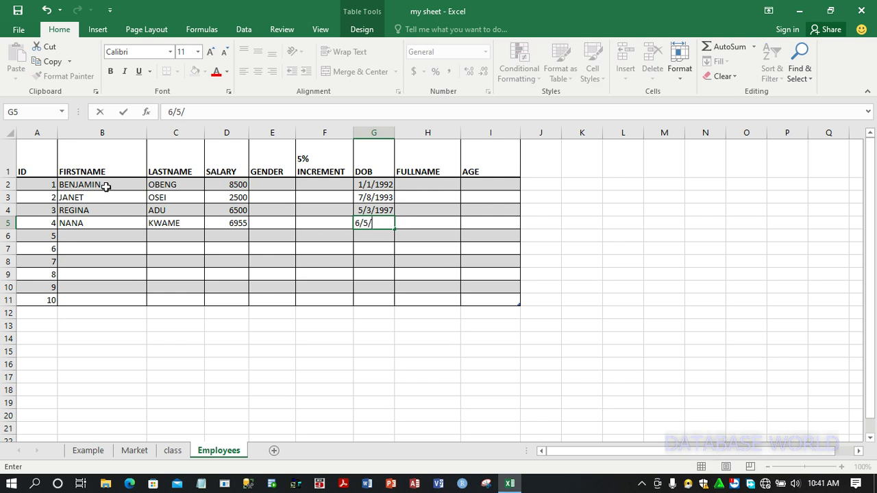
pyautogui.write('1992')
pyautogui.press('Return')
pyautogui.press('Left')
pyautogui.press('Left')
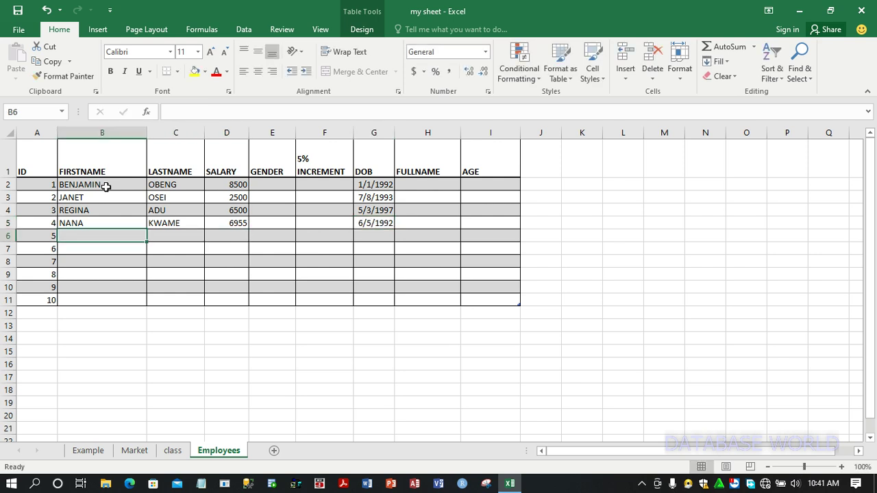
# Enter the fifth employee's first name, last name and a salary of 5400 in row 6
pyautogui.write('KA')
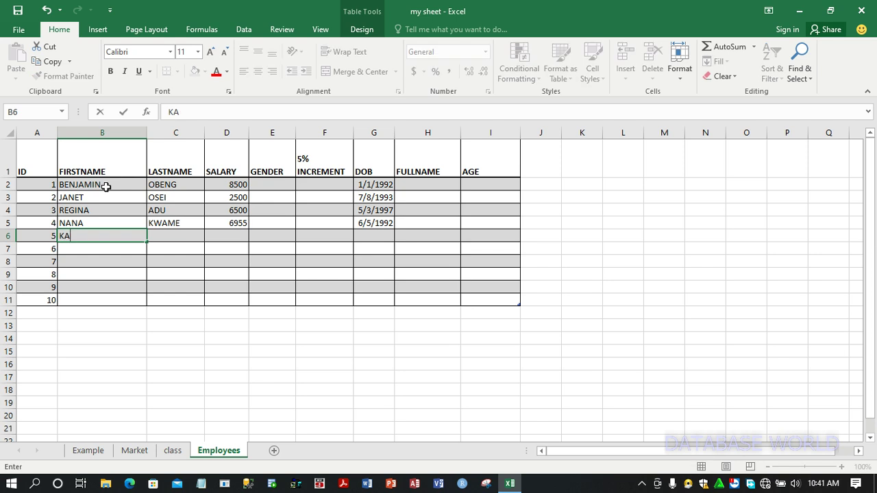
pyautogui.write('TE')
pyautogui.press('Tab')
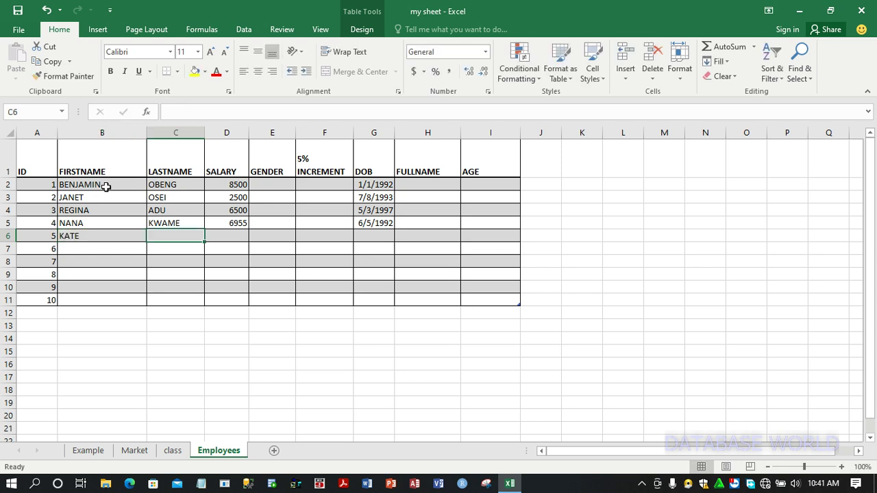
pyautogui.write('OBENG')
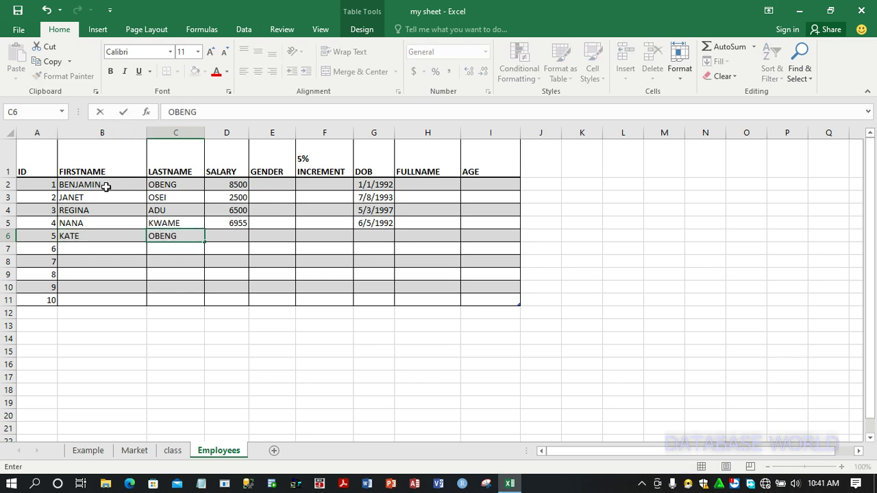
pyautogui.press('Tab')
pyautogui.write('5400')
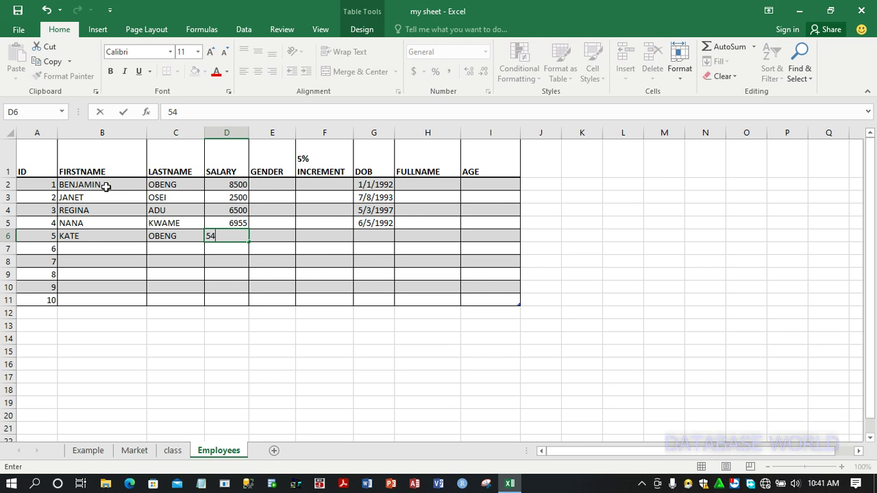
pyautogui.press('Tab')
pyautogui.press('Tab')
pyautogui.press('Tab')
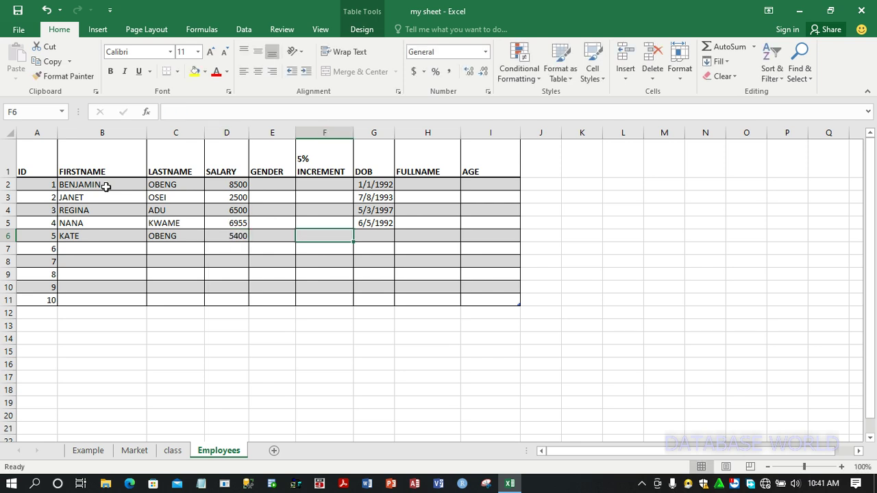
# Enter the fifth employee's date of birth in G6 and move to B7
pyautogui.write('5/')
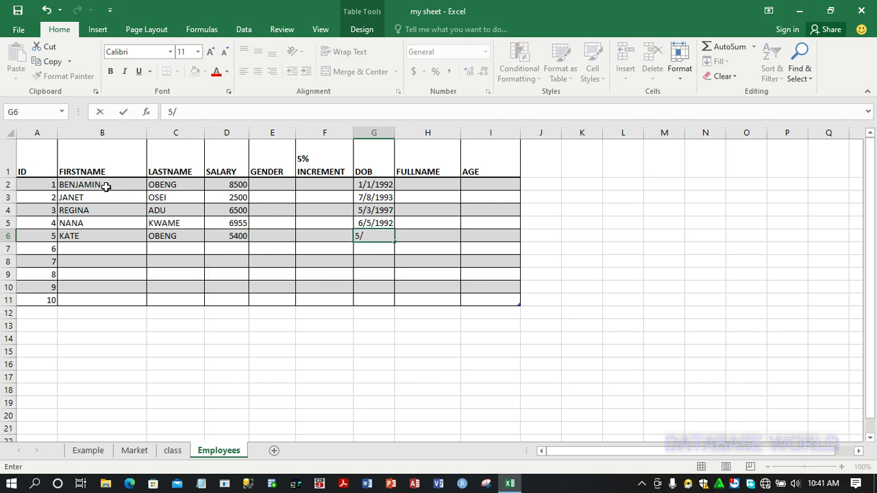
pyautogui.write('2/1994')
pyautogui.press('Return')
pyautogui.press('Left')
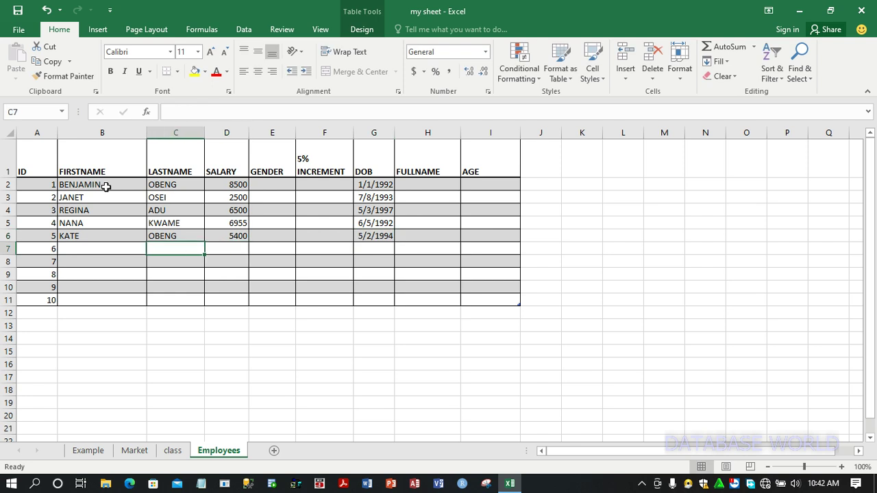
pyautogui.press('Left')
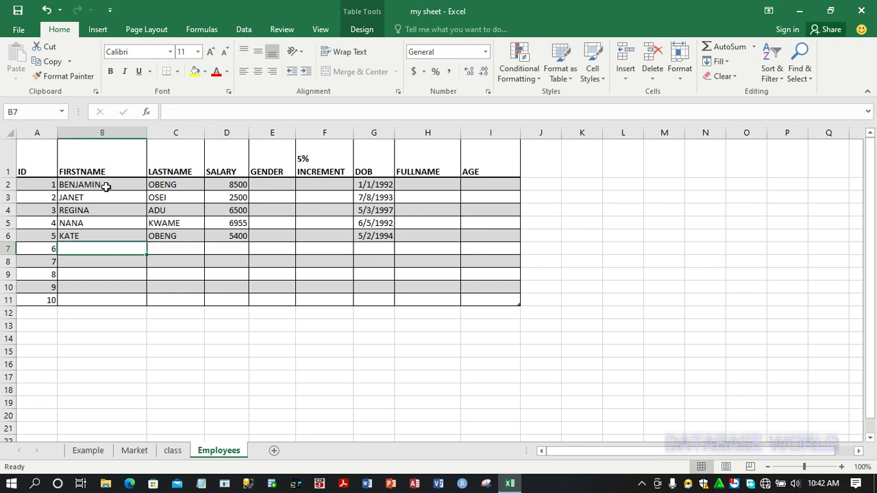
# Enter the sixth employee's first name, last name and a salary of 6844 in row 7
pyautogui.write('LEROY')
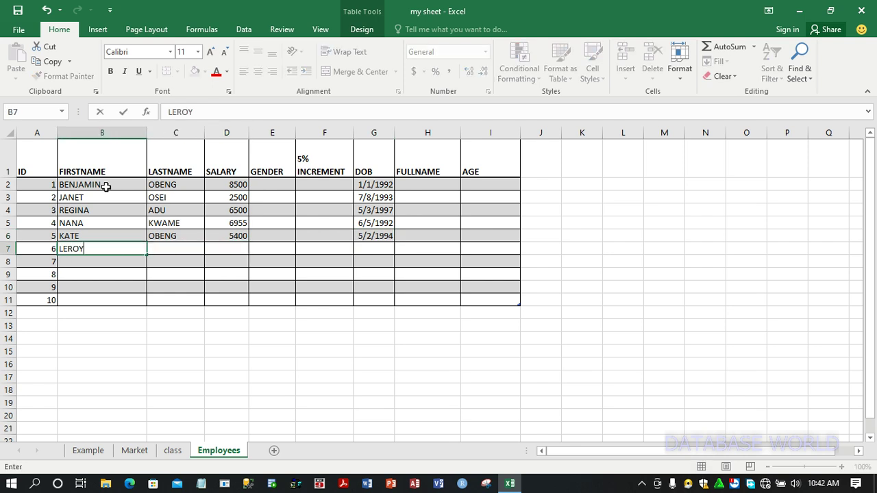
pyautogui.press('Tab')
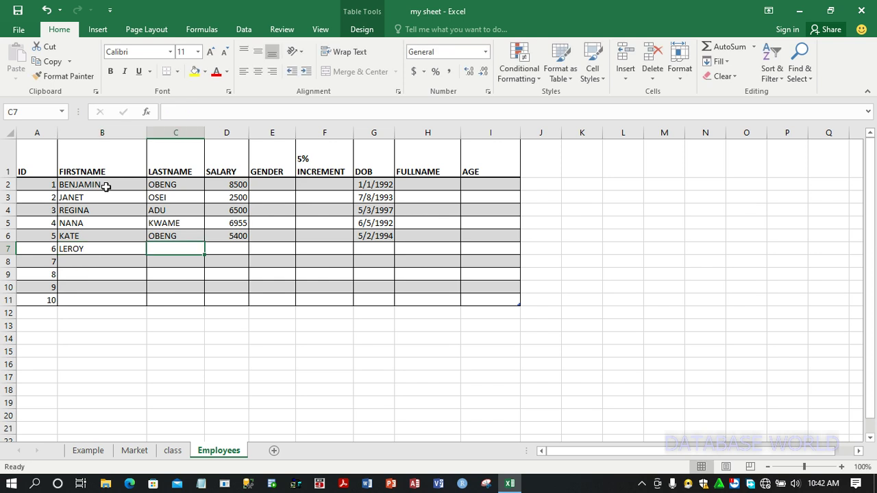
pyautogui.write('KUBI')
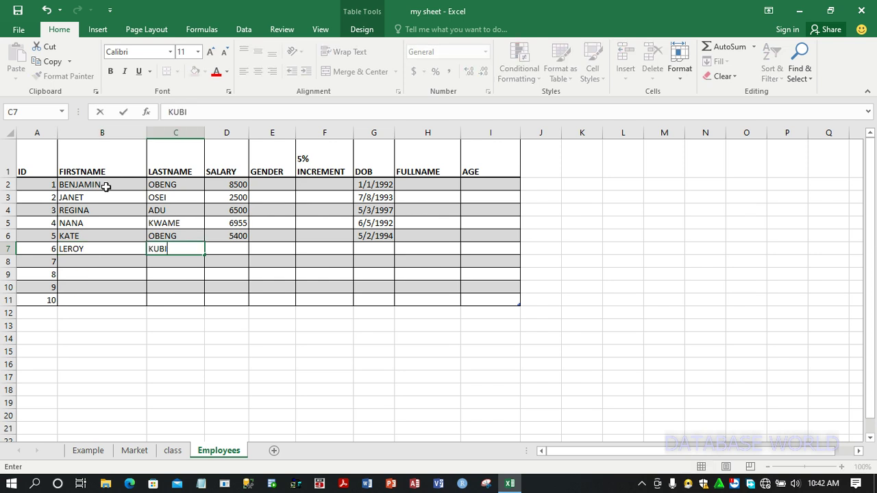
pyautogui.press('Tab')
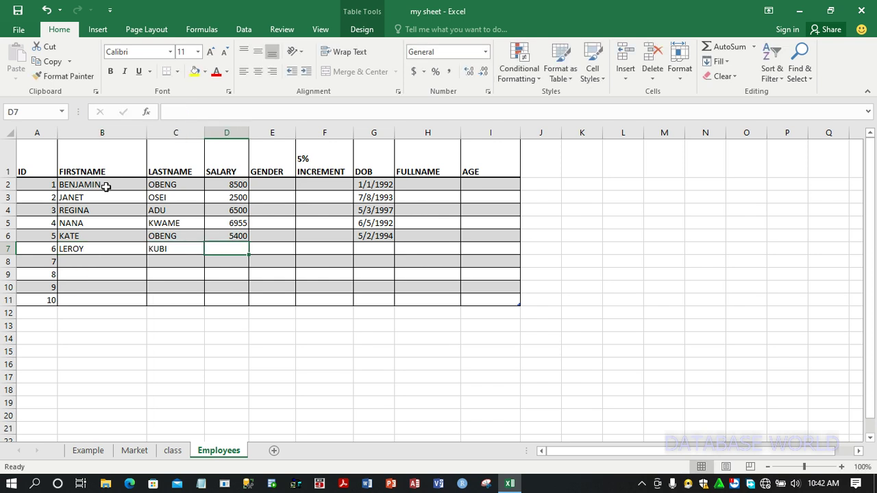
pyautogui.write('6844')
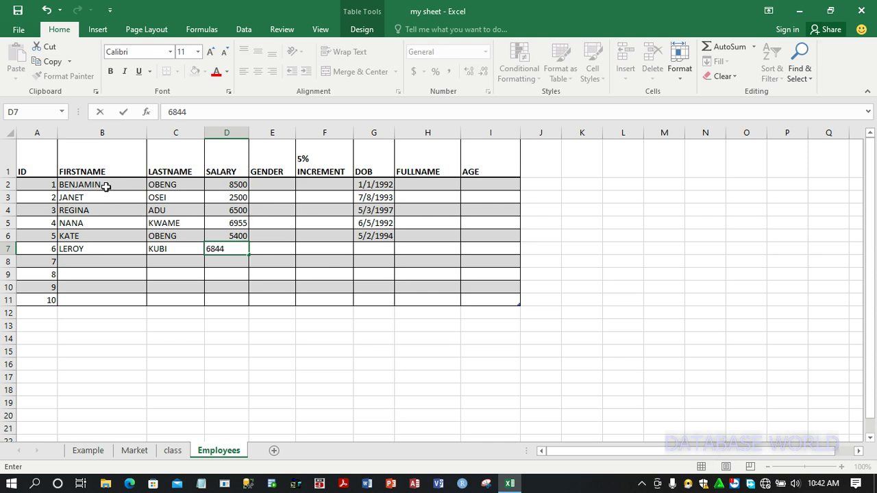
pyautogui.press('Tab')
pyautogui.press('Tab')
pyautogui.press('Tab')
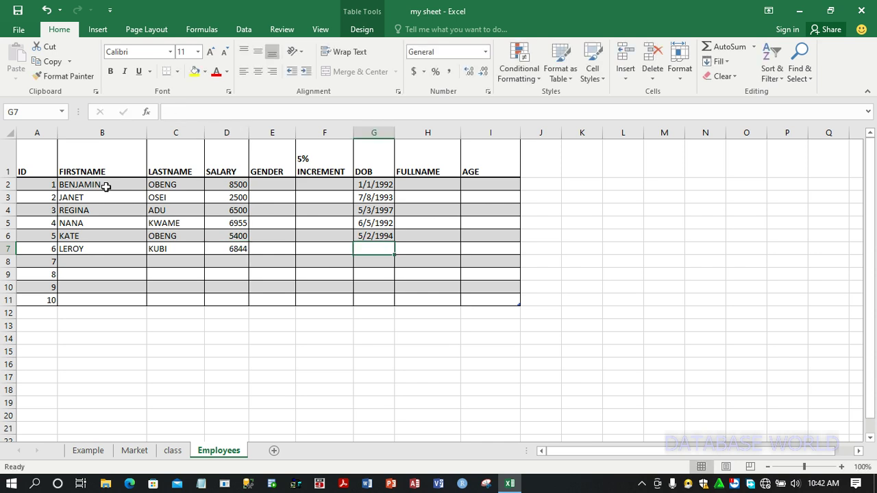
# Enter the sixth employee's date of birth in G7, correcting the year, and move to B8
pyautogui.write('3/5/')
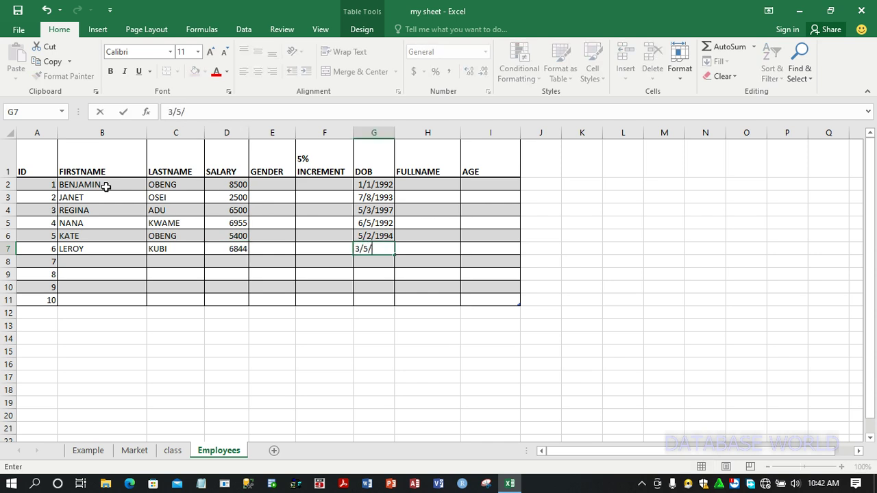
pyautogui.write('4')
pyautogui.press('BackSpace')
pyautogui.write('1994')
pyautogui.press('Return')
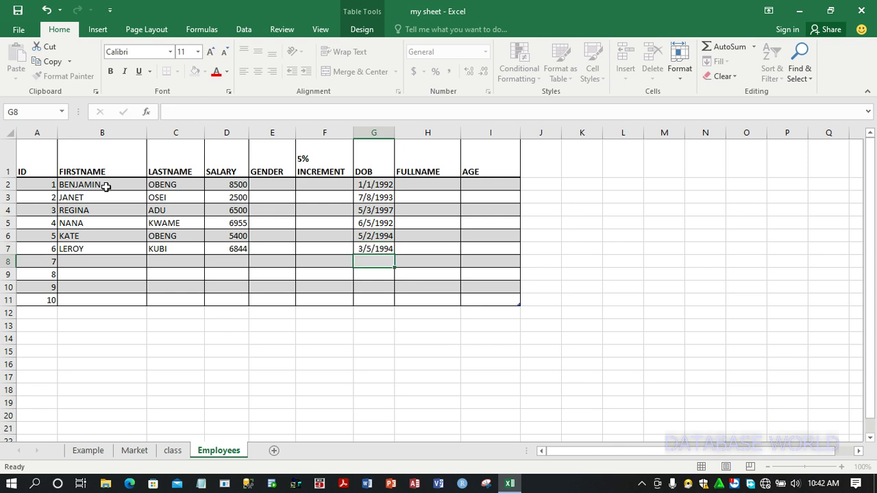
pyautogui.press('Left')
pyautogui.press('Left')
pyautogui.press('Left')
pyautogui.press('Left')
pyautogui.press('Left')
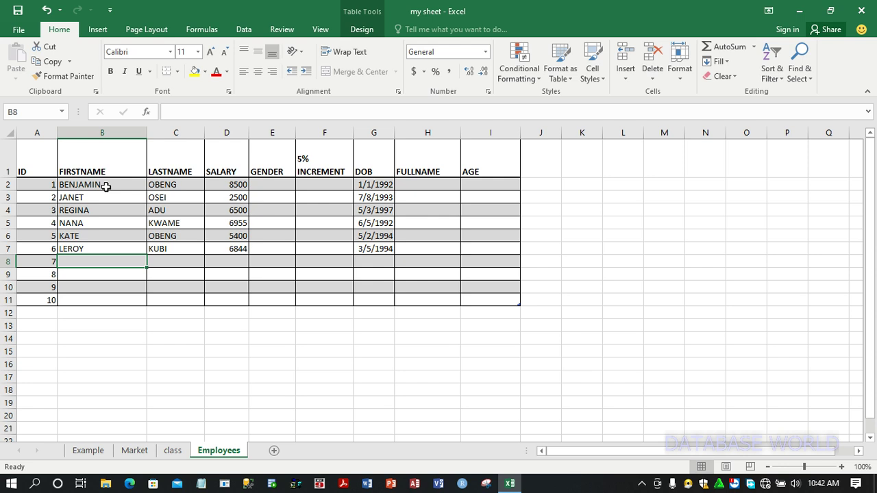
# Enter the seventh employee's first name, last name and a salary of 9874 in row 8
pyautogui.write('NRIO')
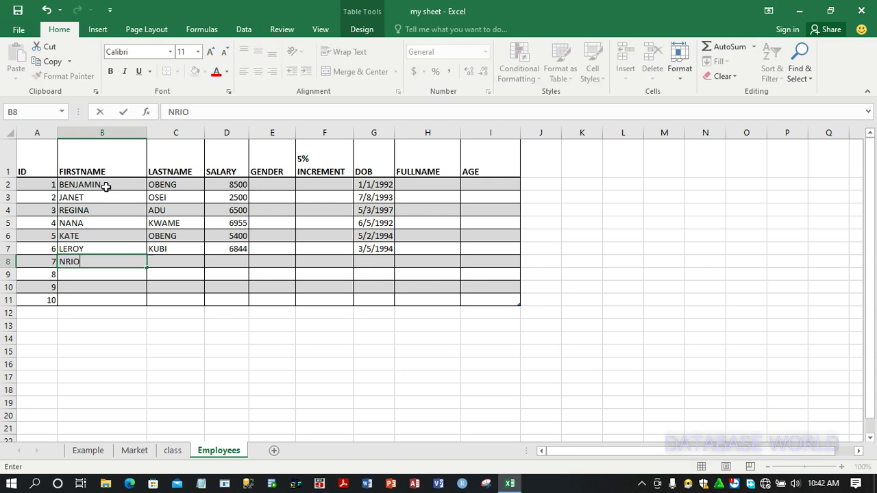
pyautogui.press('BackSpace')
pyautogui.press('BackSpace')
pyautogui.press('BackSpace')
pyautogui.press('BackSpace')
pyautogui.write('BENJAMINRIGHT')
pyautogui.press('Tab')
pyautogui.write('FRIMPONG')
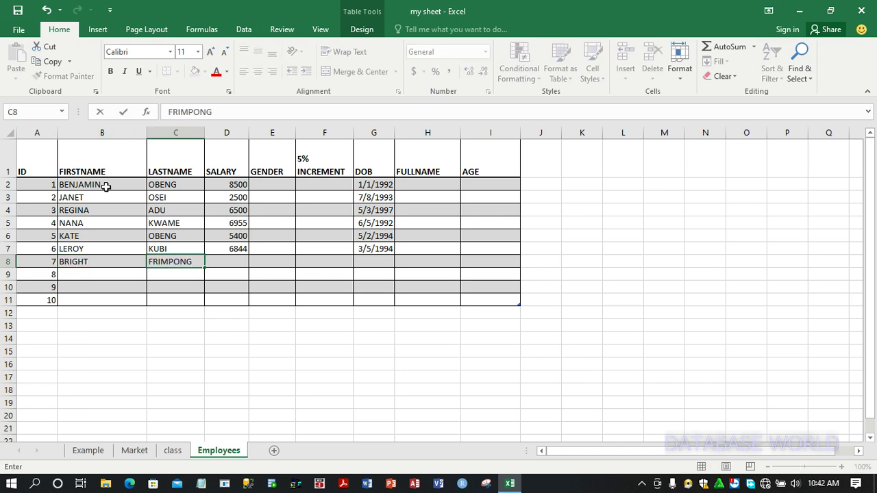
pyautogui.press('Tab')
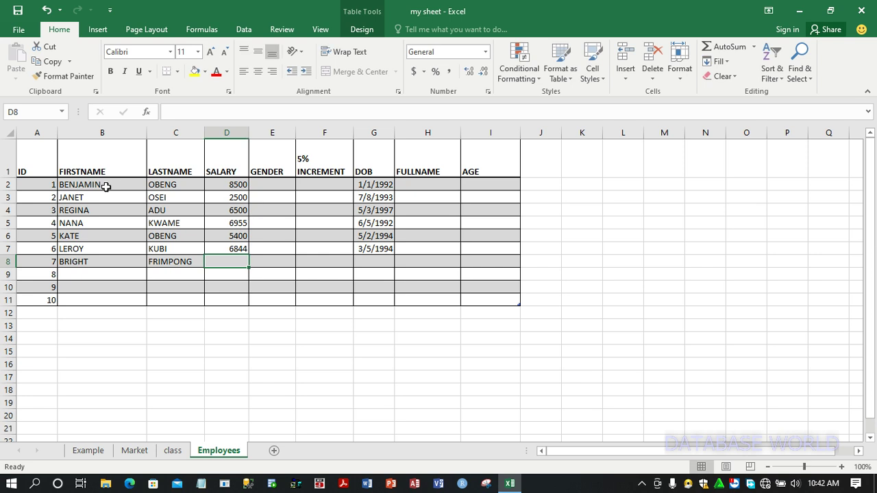
pyautogui.write('9874')
pyautogui.press('Tab')
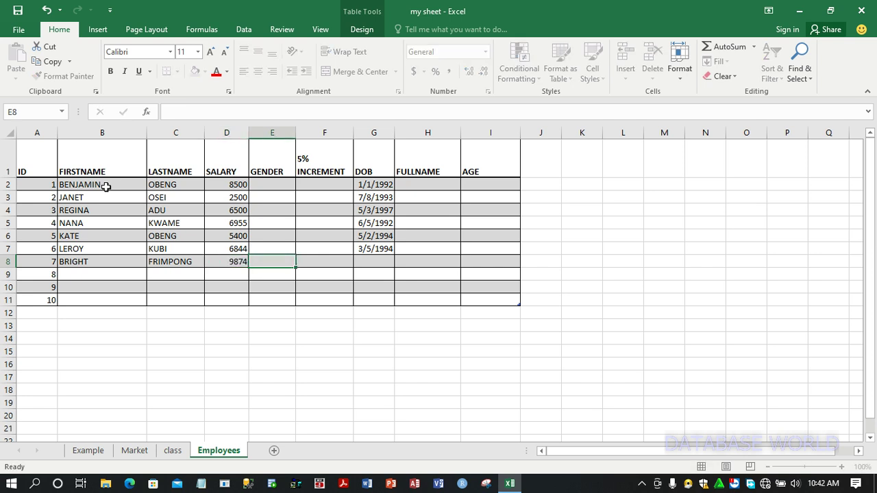
# Enter the seventh employee's date of birth in G8 and move to B9
pyautogui.press('Tab')
pyautogui.press('Tab')
pyautogui.write('5/')
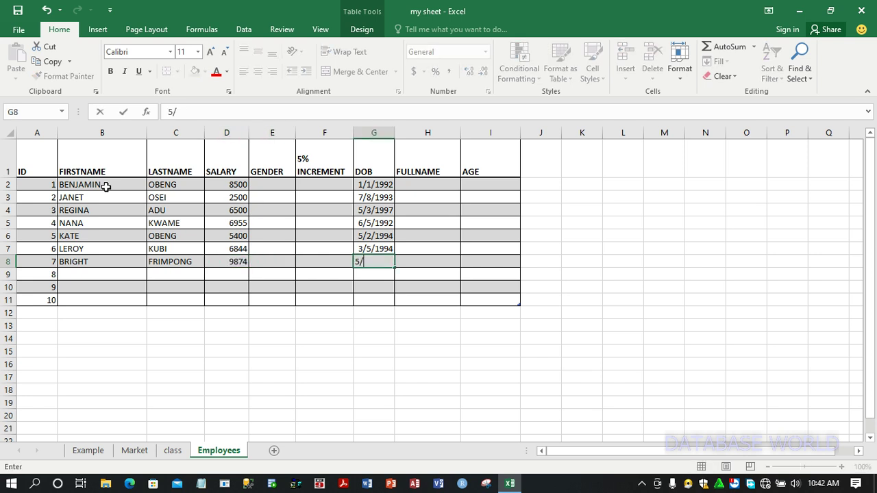
pyautogui.write('1/1998')
pyautogui.press('Return')
pyautogui.press('Right')
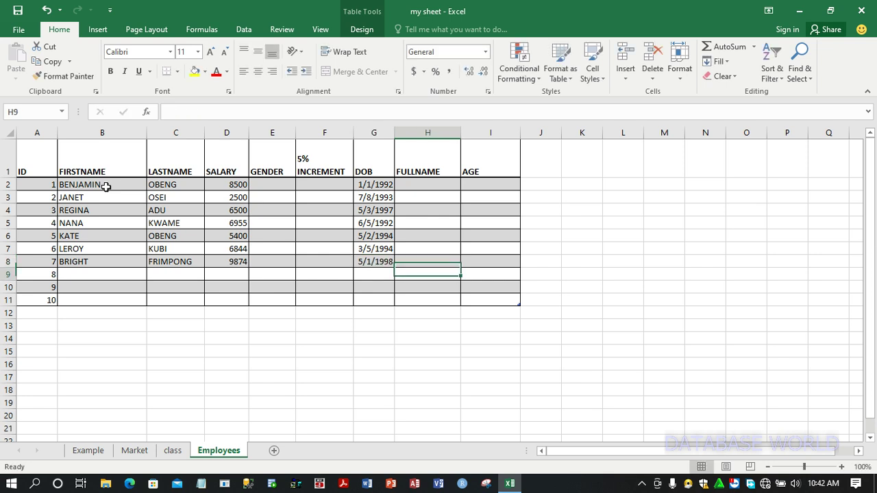
pyautogui.press('Left')
pyautogui.press('Left')
pyautogui.press('Left')
pyautogui.press('Left')
pyautogui.press('Left')
pyautogui.press('Left')
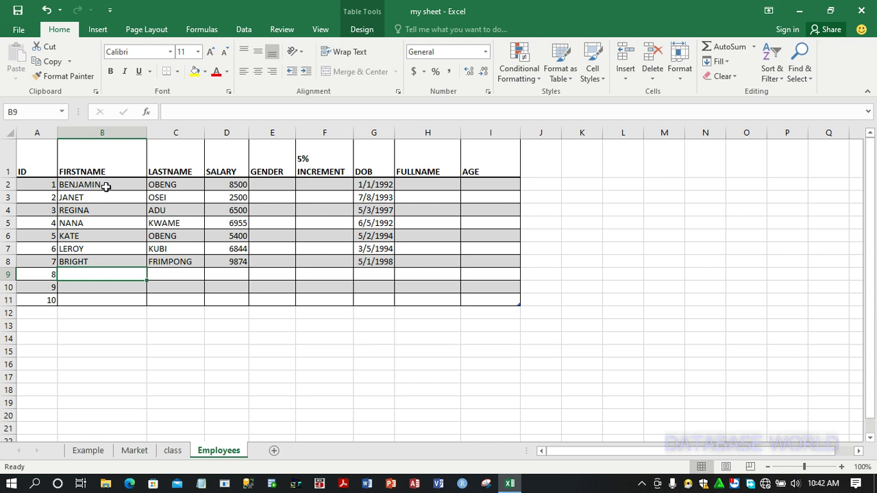
# Enter the eighth employee's first name, last name and a salary of 2741 in row 9
pyautogui.write('KEVIN')
pyautogui.press('Tab')
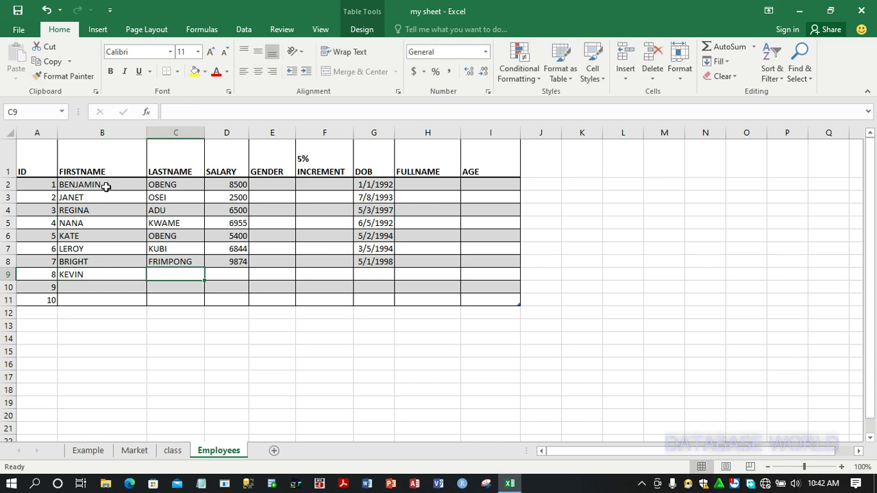
pyautogui.write('DA')
pyautogui.press('BackSpace')
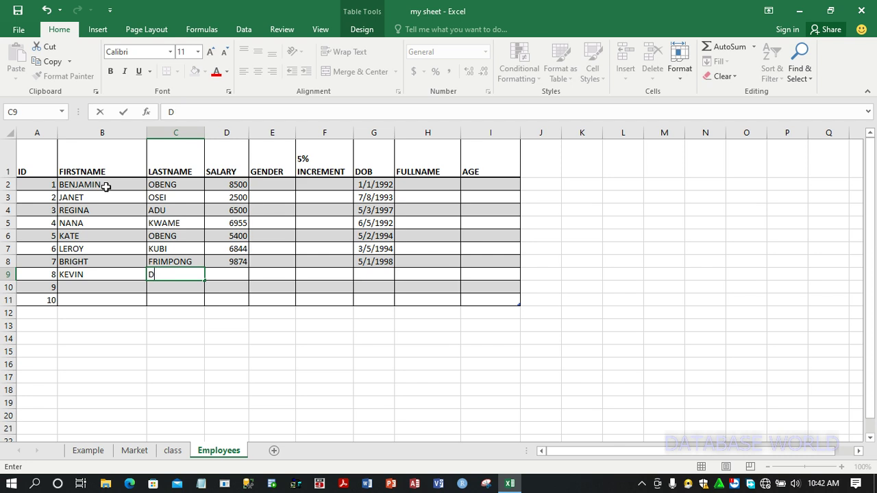
pyautogui.write('ERRICK')
pyautogui.press('Tab')
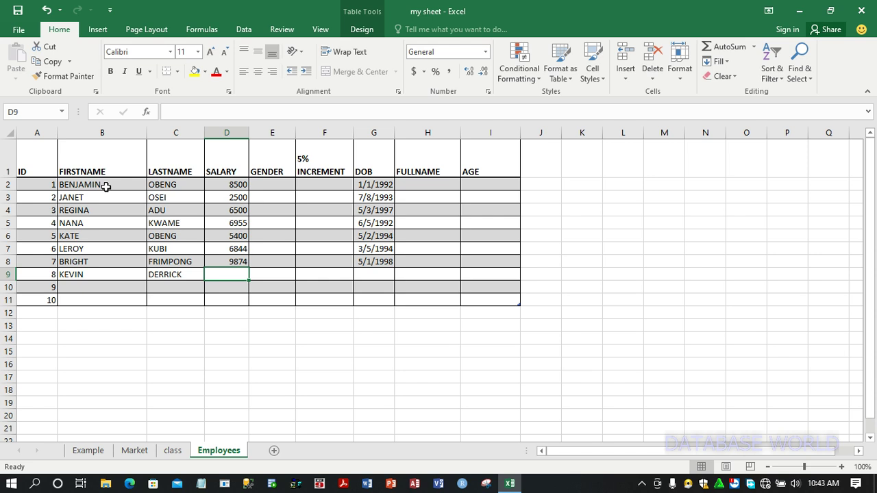
pyautogui.write('2741')
pyautogui.press('Tab')
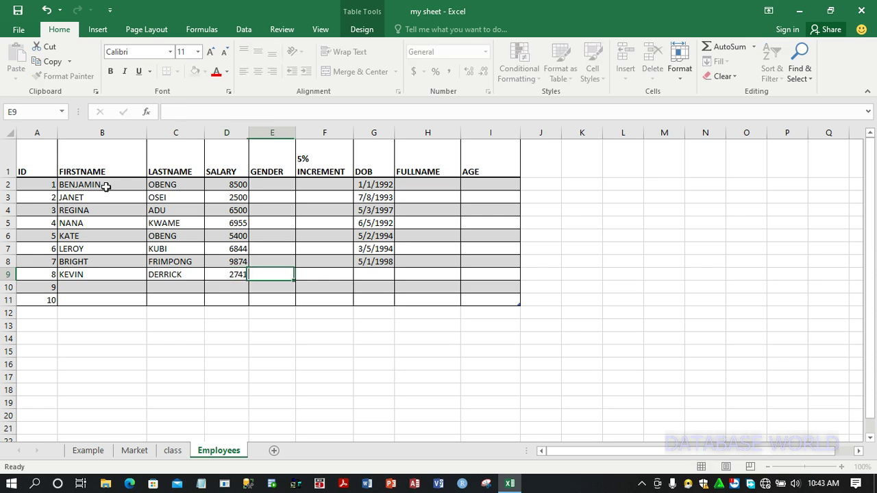
# Enter the eighth employee's date of birth in G9 and move to B10
pyautogui.press('Tab')
pyautogui.press('Tab')
pyautogui.write('6/2/')
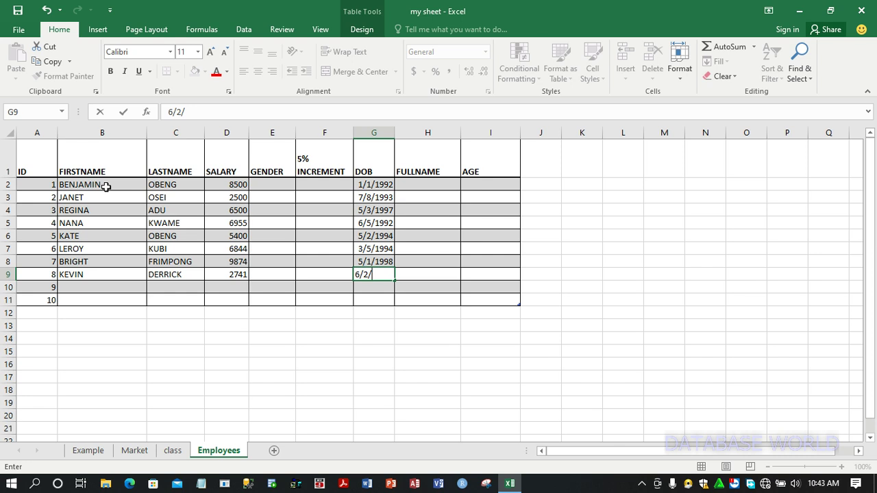
pyautogui.write('1991')
pyautogui.press('Return')
pyautogui.press('Down')
pyautogui.press('Left')
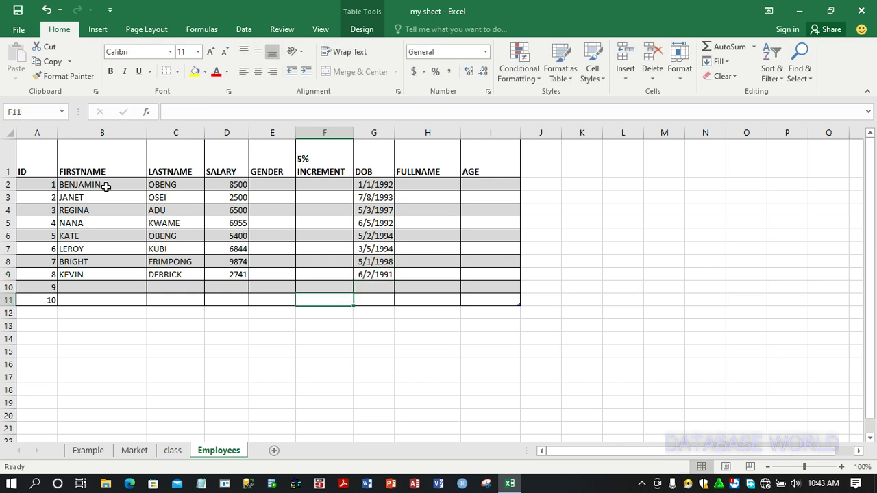
pyautogui.press('Left')
pyautogui.press('Left')
pyautogui.press('Up')
pyautogui.press('Left')
pyautogui.press('Left')
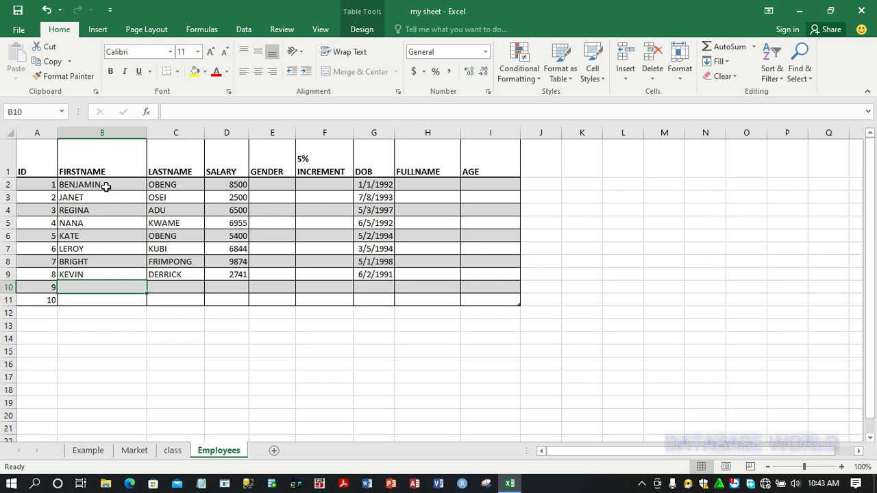
# Enter the ninth employee's first name, last name and a salary of 3841 in row 10
pyautogui.write('AMA')
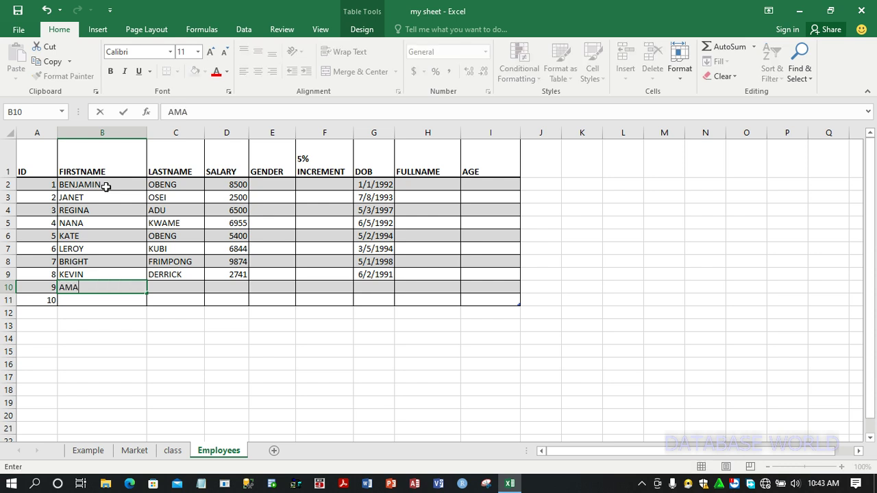
pyautogui.press('Tab')
pyautogui.write('AGYEMAN')
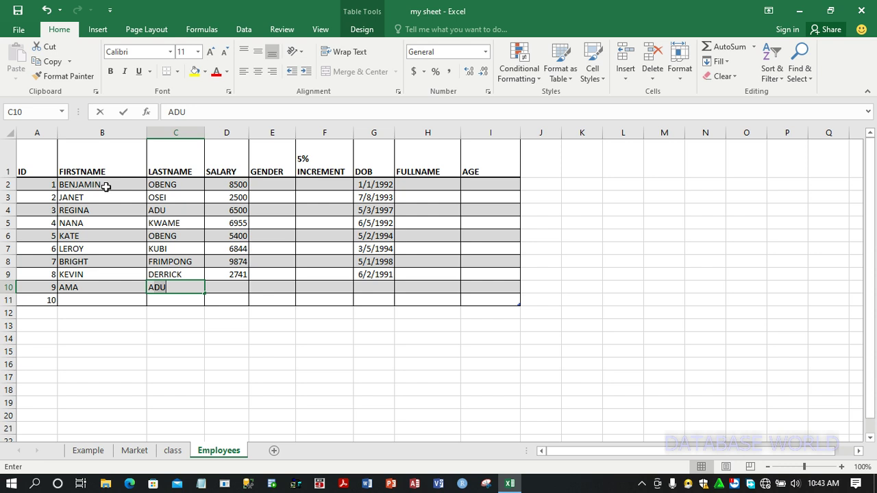
pyautogui.write('G')
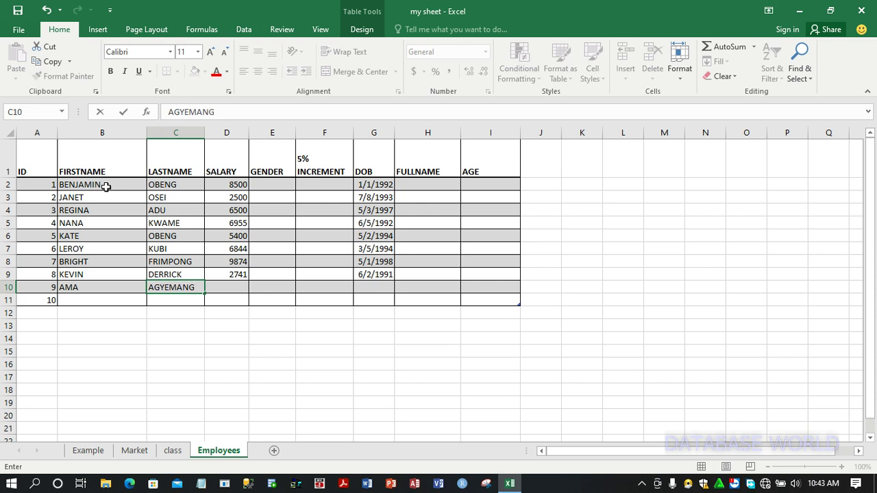
pyautogui.press('Tab')
pyautogui.write('3841')
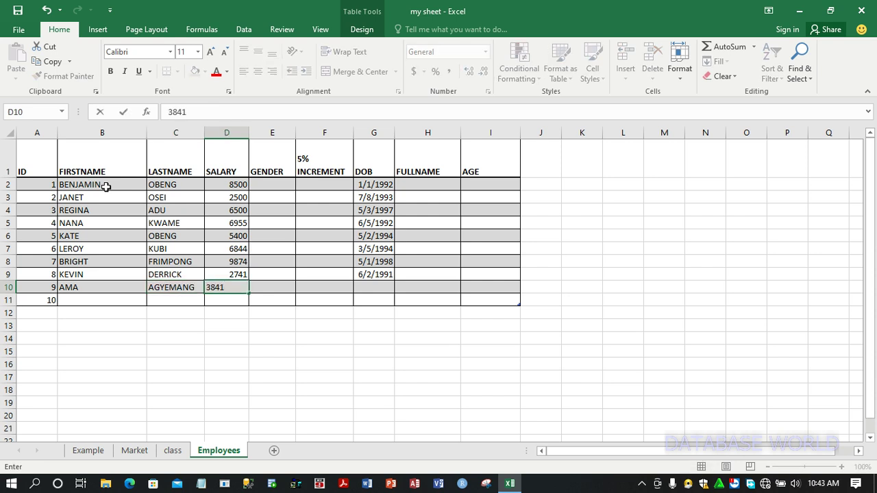
pyautogui.press('Tab')
pyautogui.press('Tab')
pyautogui.press('Tab')
pyautogui.press('Tab')
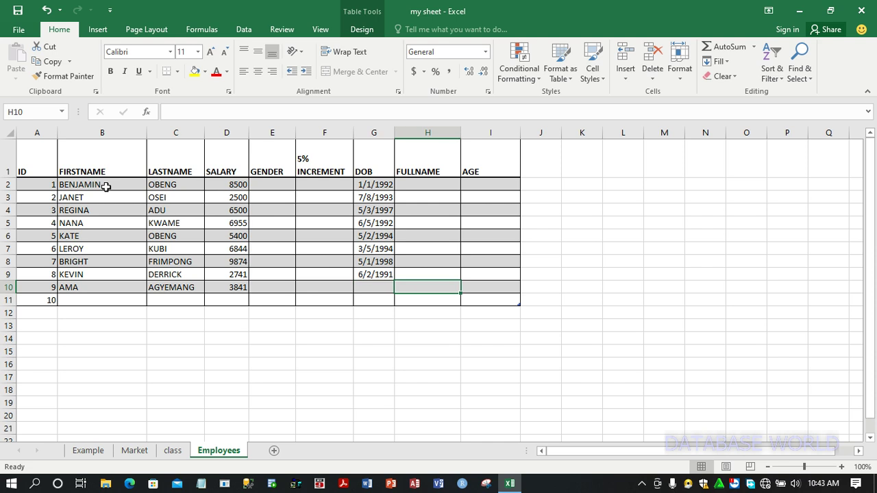
# Enter the ninth employee's date of birth in G10 and move to B11
pyautogui.press('Down')
pyautogui.press('Left')
pyautogui.press('Up')
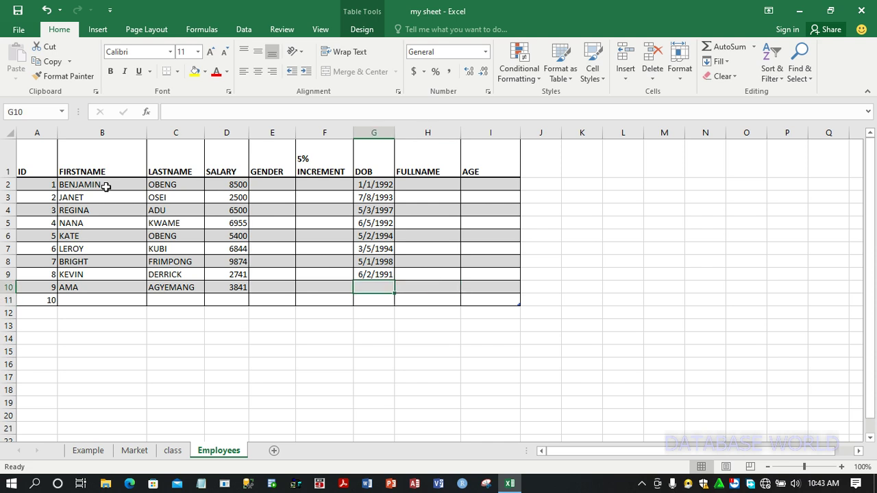
pyautogui.write('7/8/199')
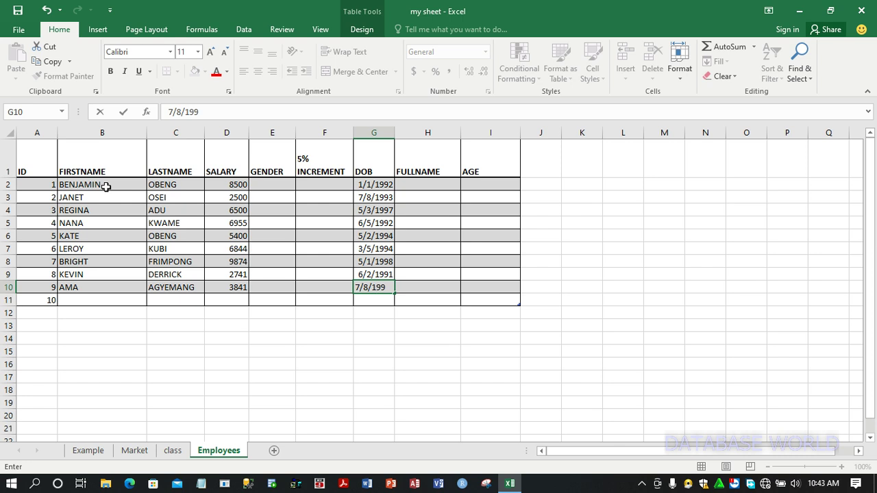
pyautogui.write('2')
pyautogui.press('Return')
pyautogui.press('Left')
pyautogui.press('Left')
pyautogui.press('Left')
pyautogui.press('Left')
pyautogui.press('Left')
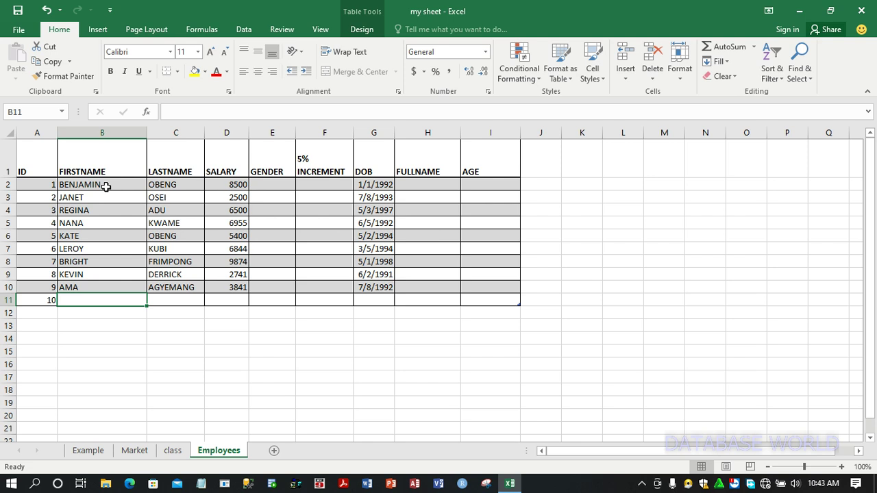
# Enter the tenth employee's first name, last name and a salary of 2500 in row 11
pyautogui.write('MENSA')
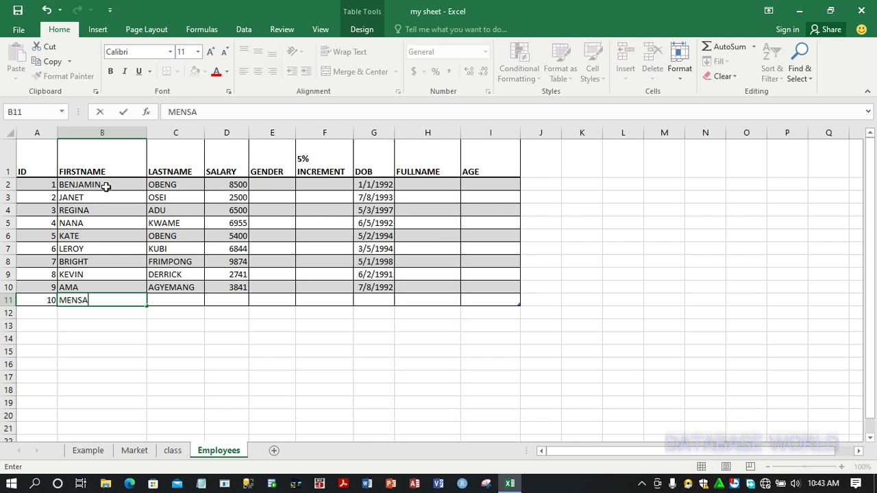
pyautogui.write('H')
pyautogui.press('Tab')
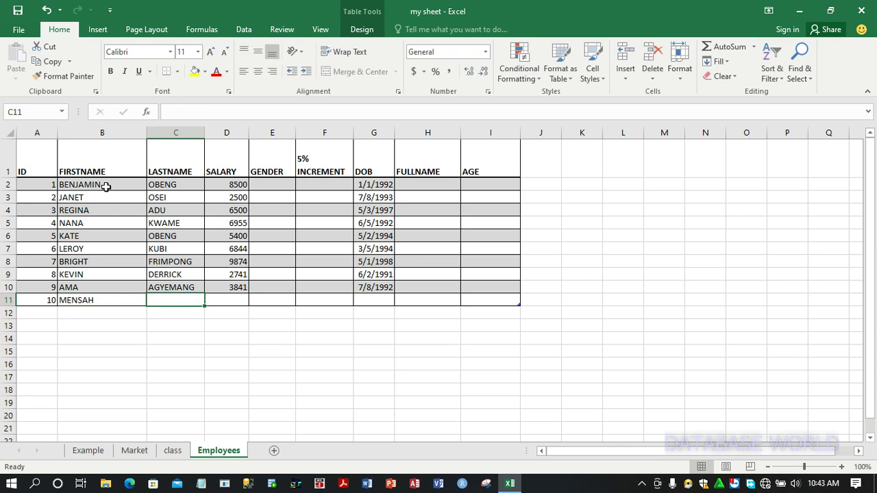
pyautogui.write('OFOSY')
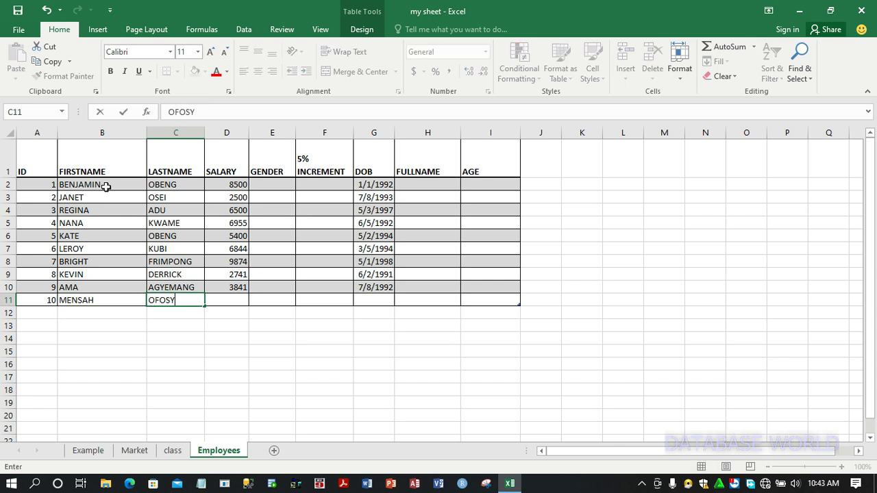
pyautogui.press('BackSpace')
pyautogui.write('U')
pyautogui.press('Tab')
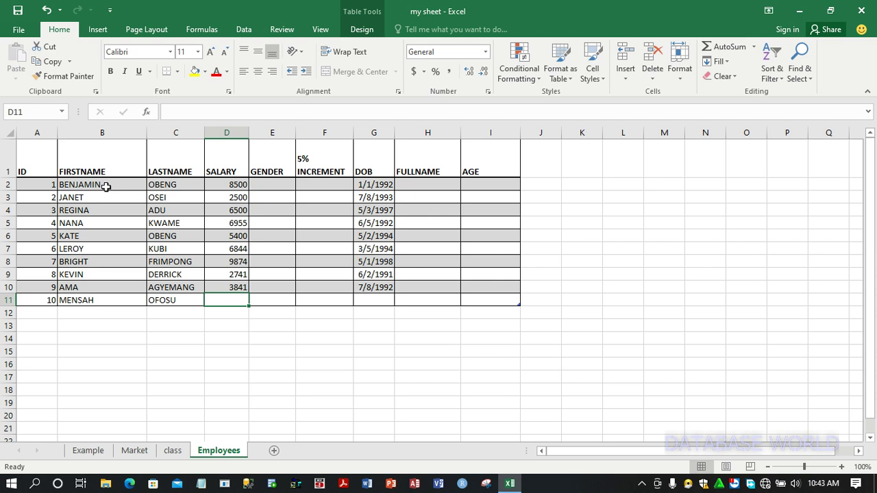
pyautogui.write('2500')
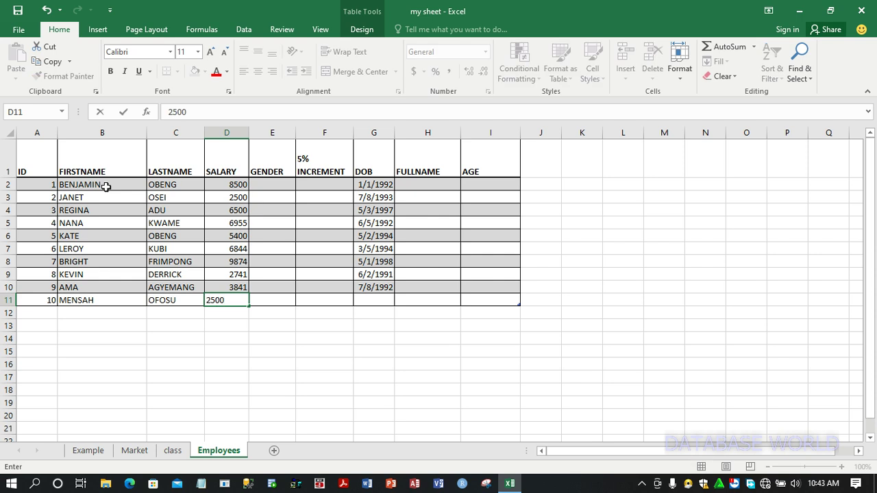
pyautogui.press('Tab')
pyautogui.press('Tab')
pyautogui.press('Tab')
pyautogui.press('Tab')
# Enter the tenth employee's date of birth in G11
pyautogui.hotkey('shift', 'Tab')
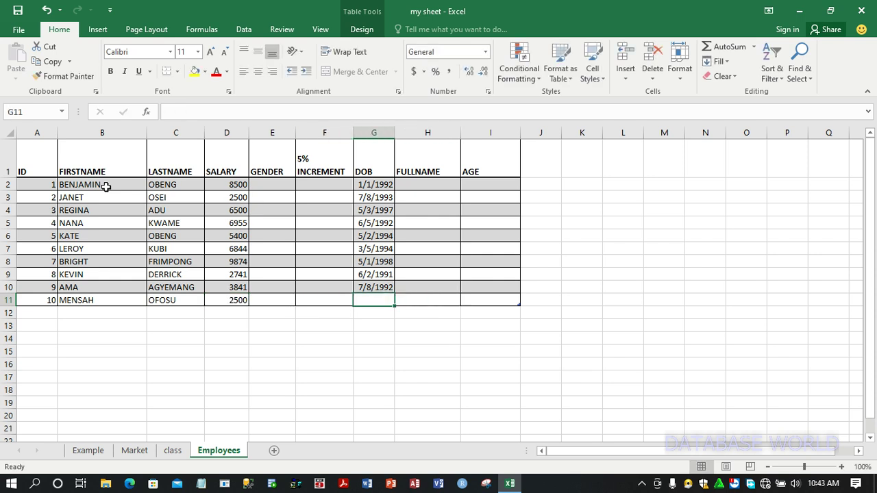
pyautogui.write('11/5')
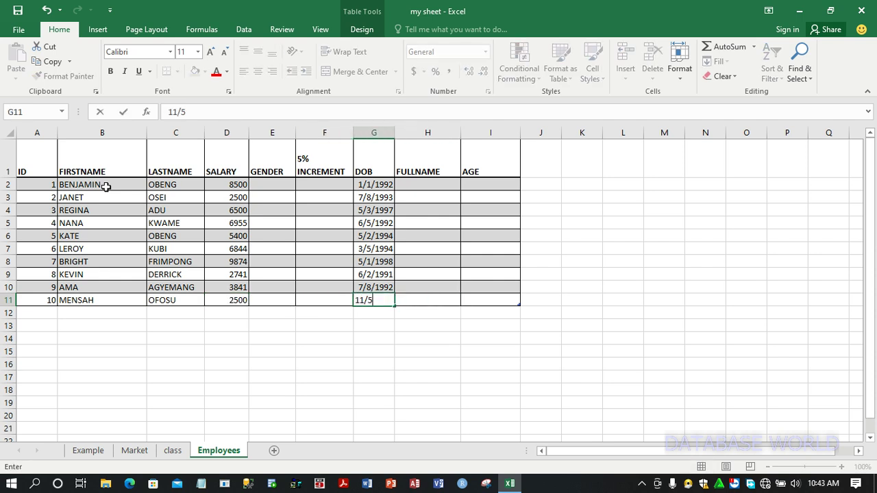
pyautogui.write('/1993')
pyautogui.press('Tab')
pyautogui.press('Up')
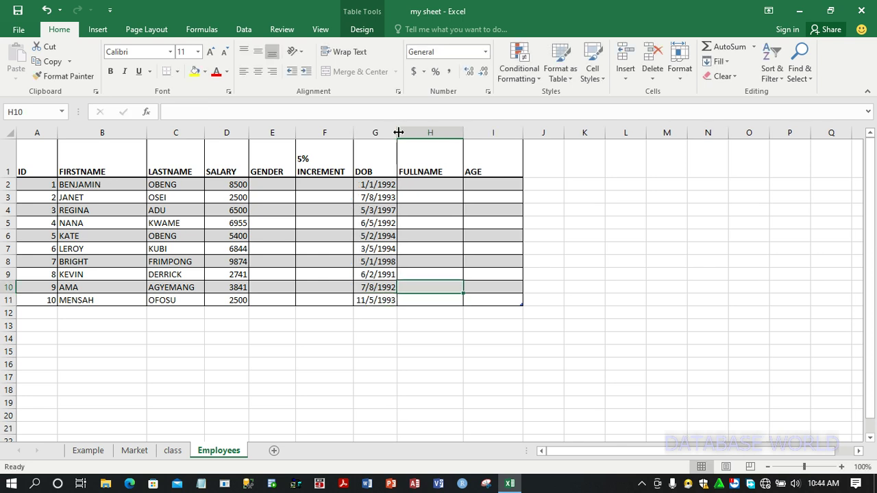
# Widen the DOB column
pyautogui.moveTo(398, 133); pyautogui.dragTo(415, 131)
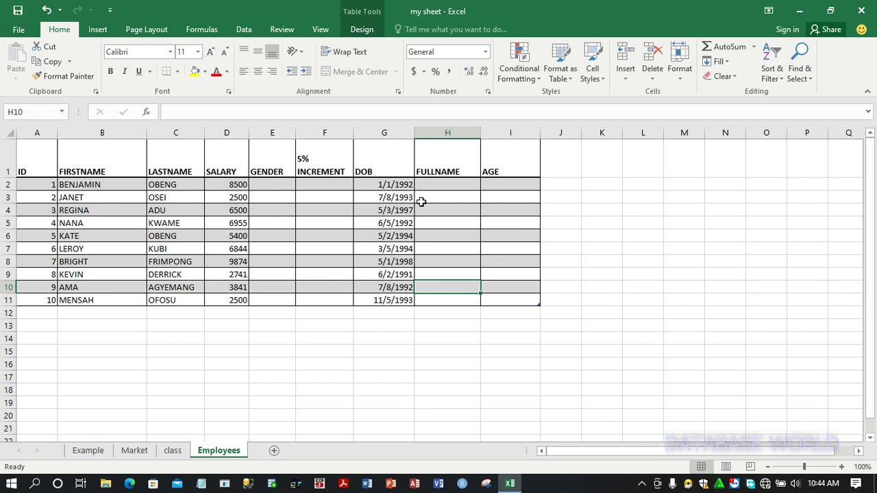
pyautogui.click(396, 301)
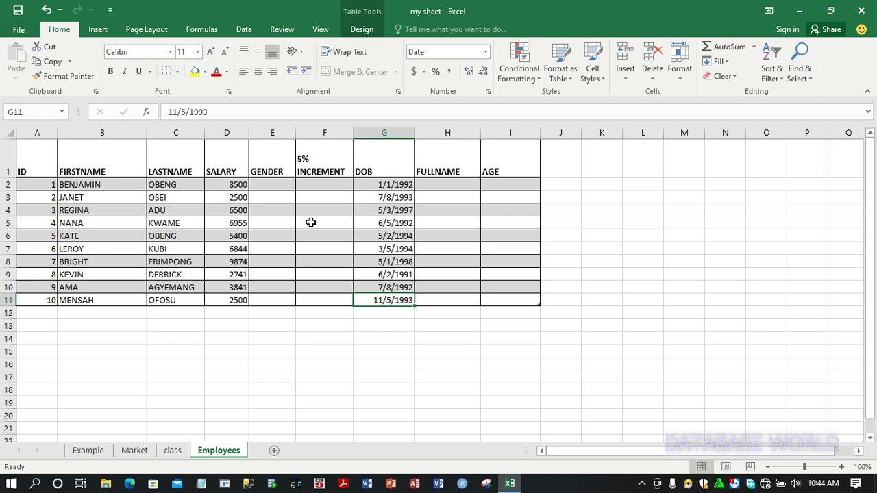
# Restrict GENDER cells E2:E11 with a List data validation whose source is MALE,FEMALE
pyautogui.click(284, 186)
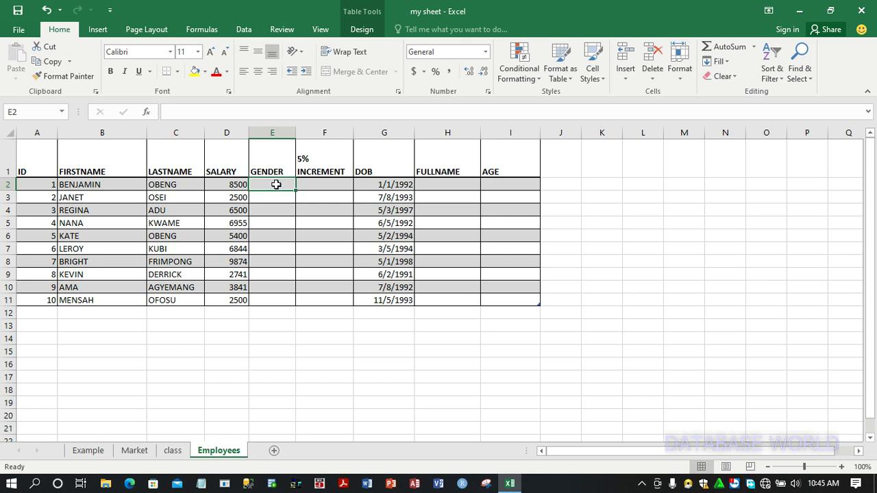
pyautogui.moveTo(276, 184); pyautogui.dragTo(278, 299)
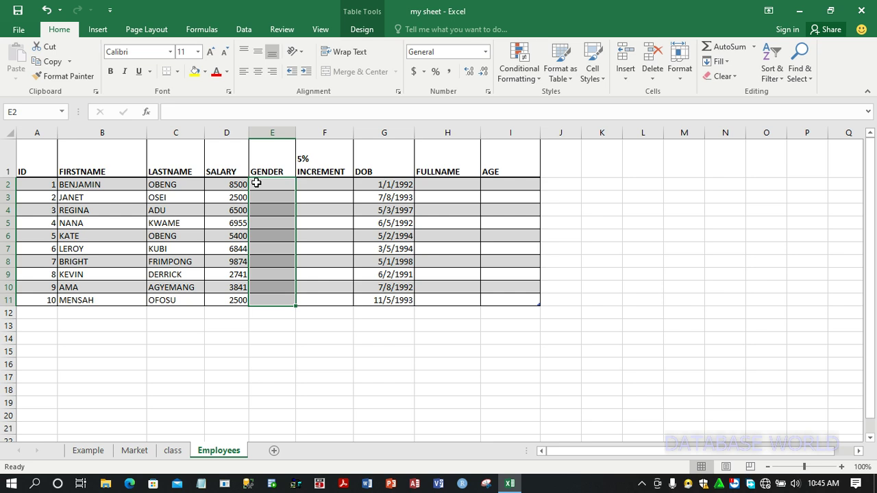
pyautogui.click(244, 30)
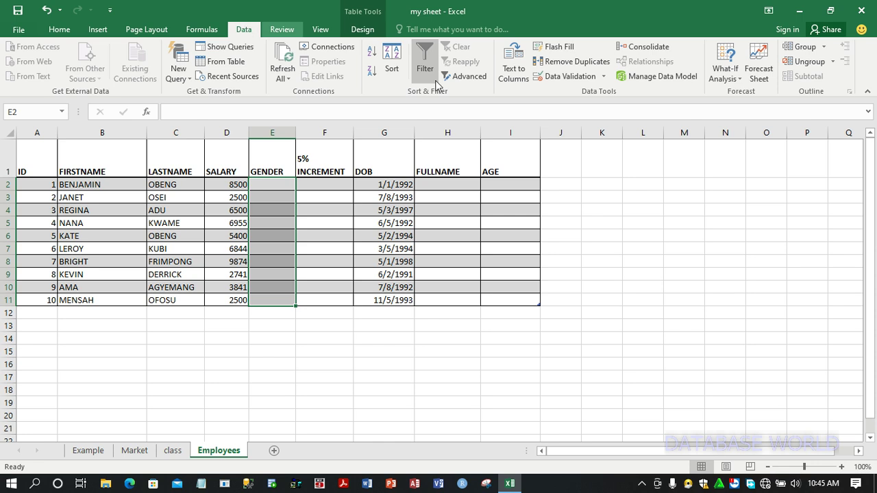
pyautogui.click(604, 76)
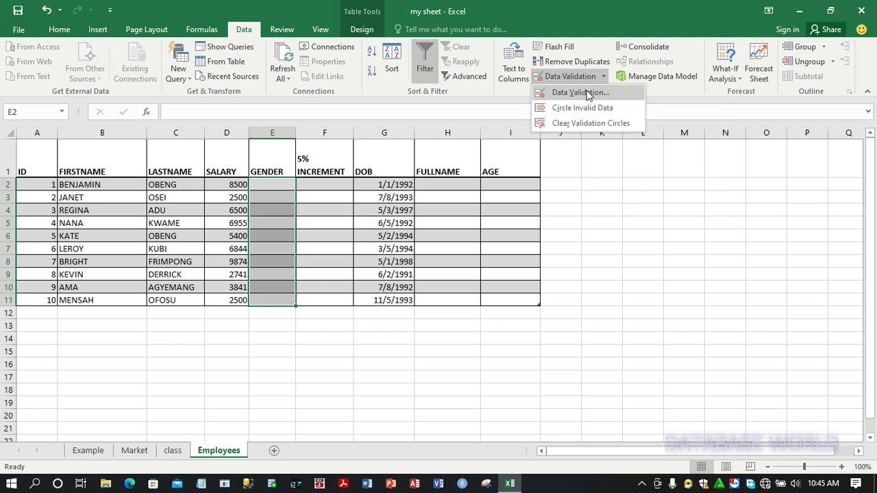
pyautogui.click(580, 93)
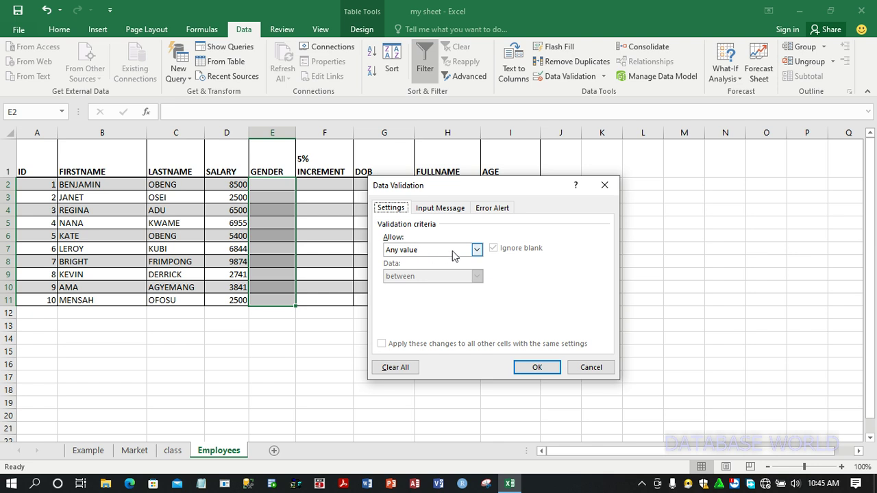
pyautogui.click(477, 255)
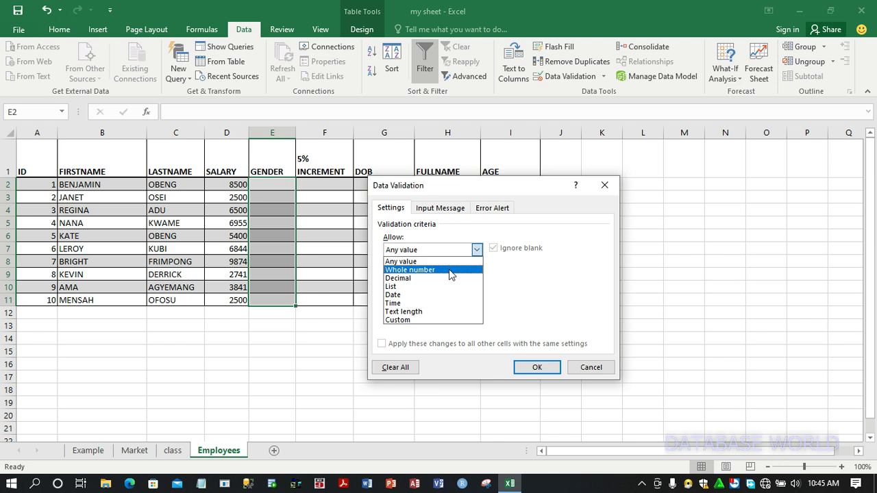
pyautogui.click(427, 287)
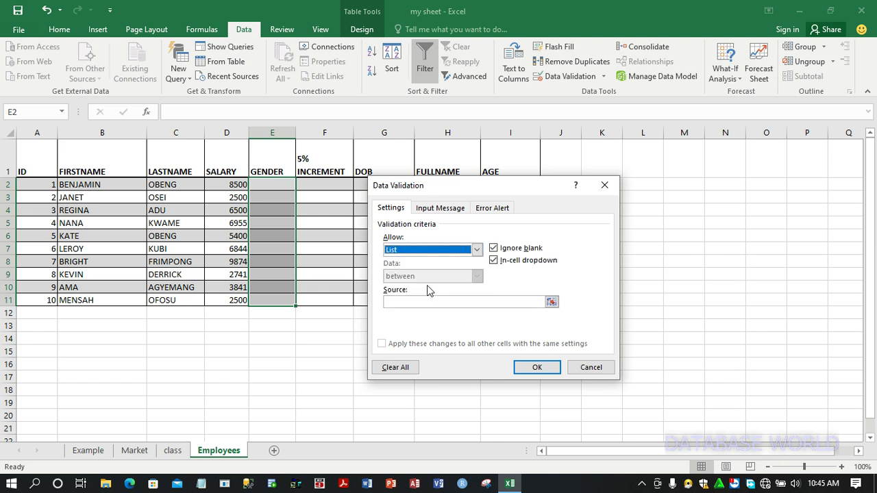
pyautogui.click(429, 304)
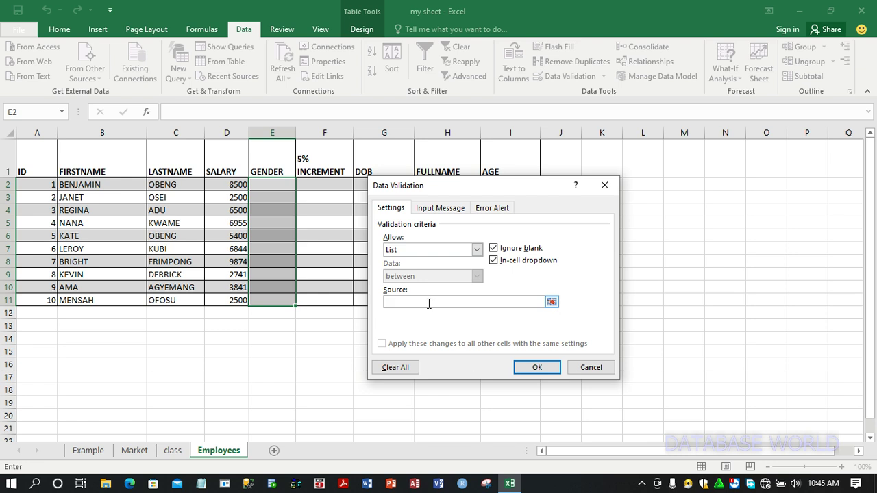
pyautogui.write('MALE,FEMALE')
pyautogui.click(540, 369)
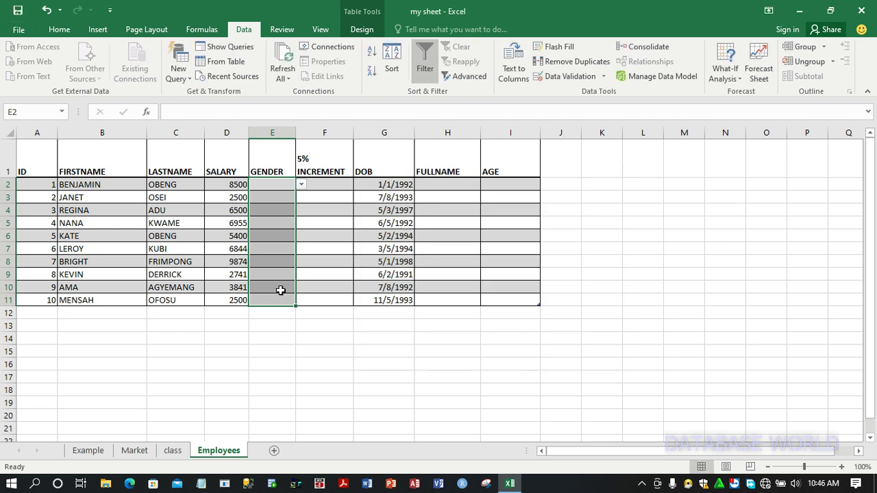
# Pick genders from the drop-down: MALE for row 2, FEMALE for rows 3 and 4
pyautogui.click(278, 187)
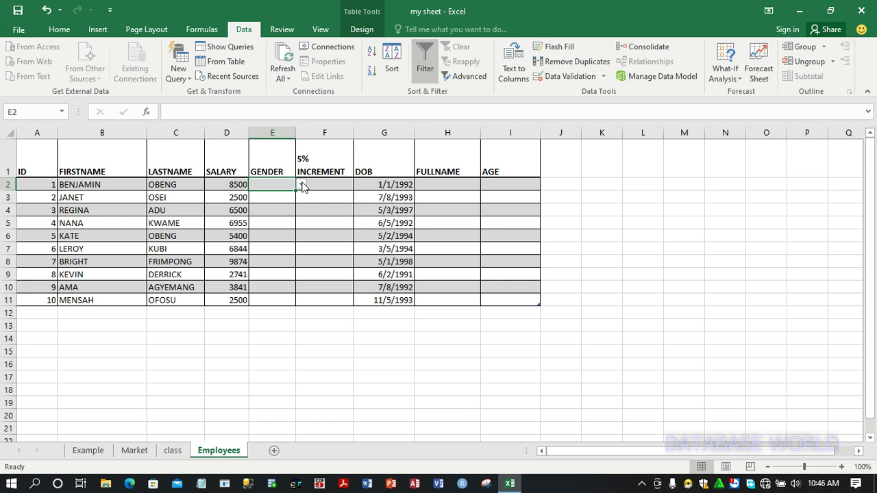
pyautogui.click(302, 187)
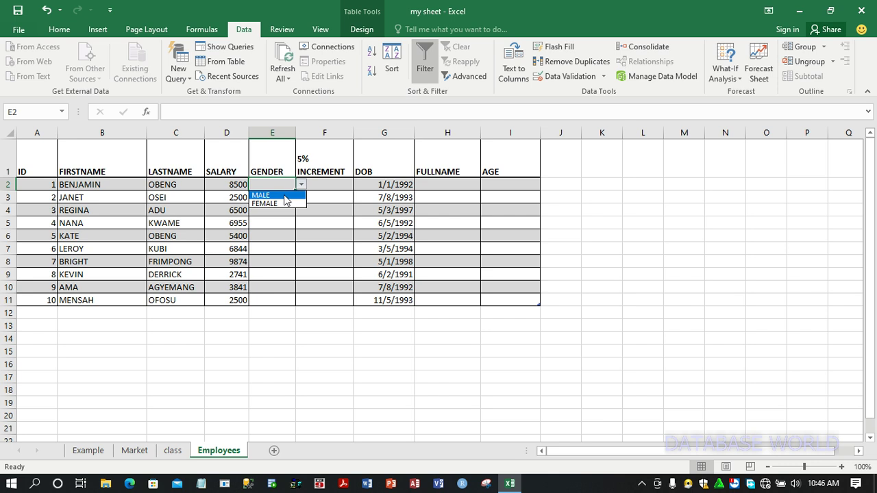
pyautogui.click(284, 196)
pyautogui.click(281, 197)
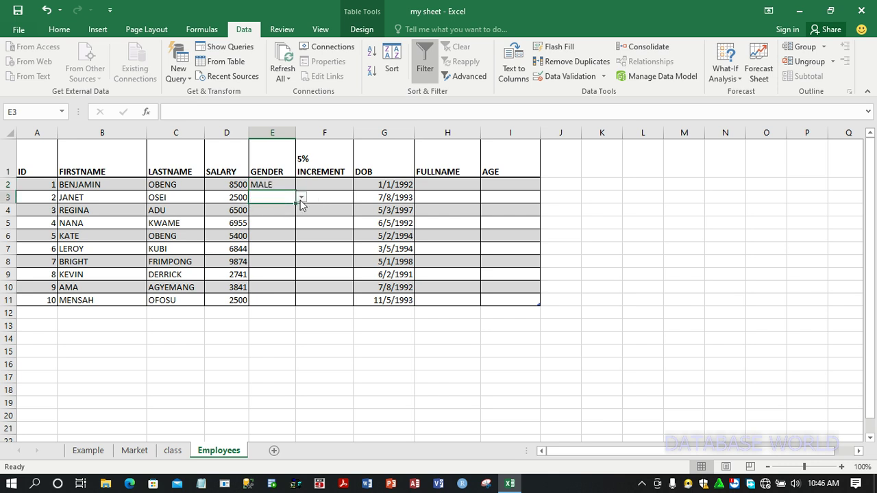
pyautogui.click(301, 197)
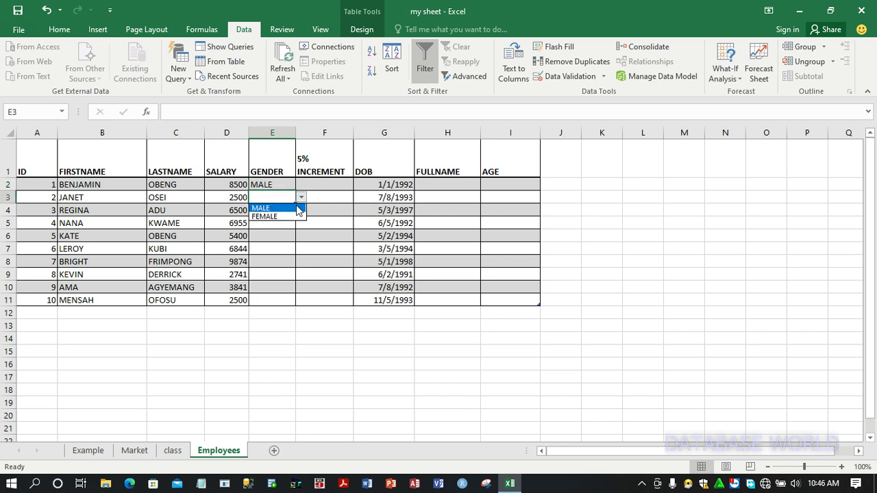
pyautogui.click(285, 218)
pyautogui.click(280, 209)
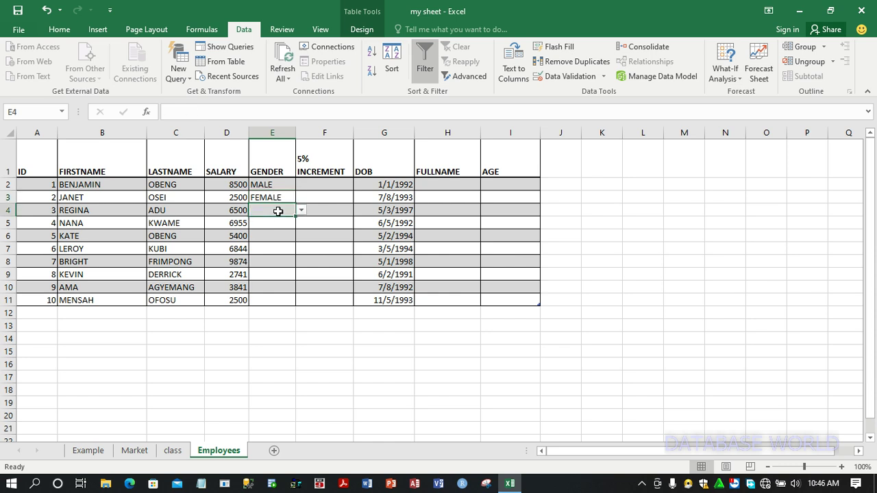
pyautogui.click(301, 212)
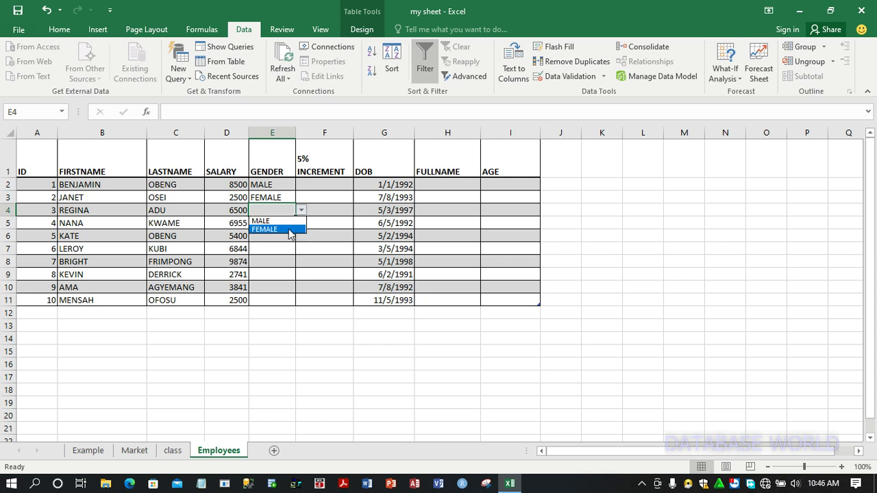
pyautogui.click(289, 229)
# Pick genders from the drop-down: MALE for row 5, FEMALE for row 6, MALE for row 7
pyautogui.click(284, 226)
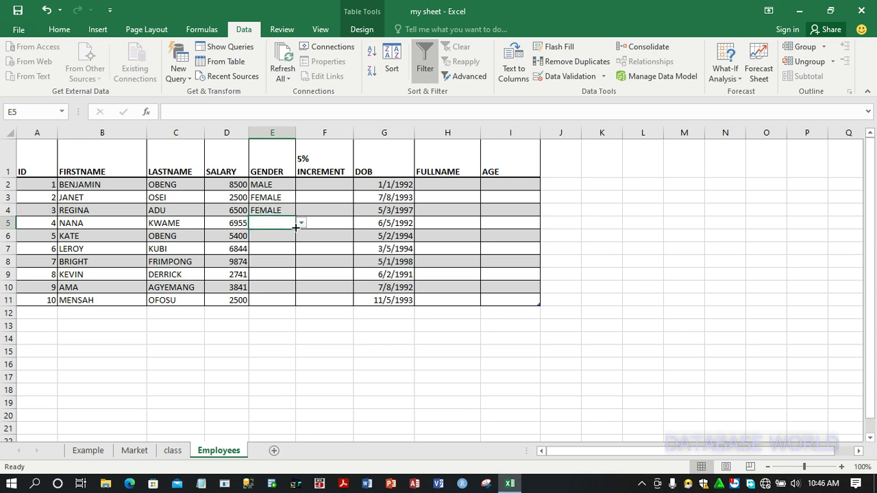
pyautogui.click(301, 224)
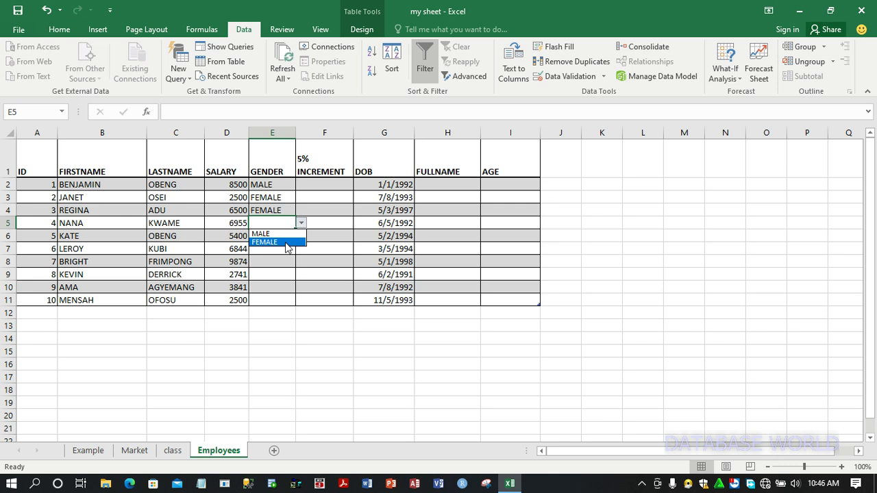
pyautogui.click(280, 234)
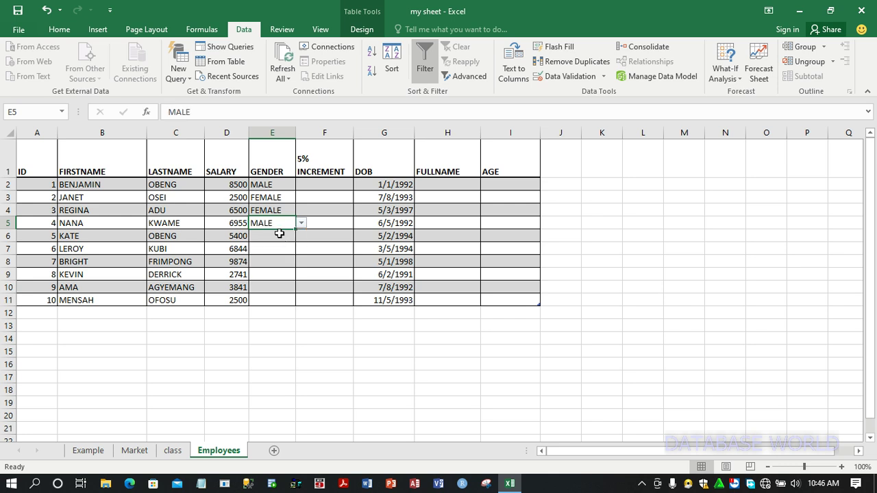
pyautogui.click(280, 234)
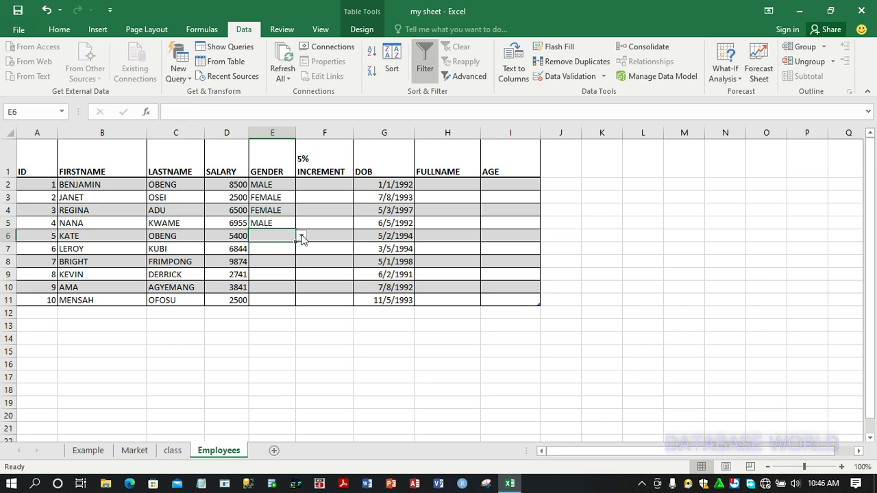
pyautogui.click(302, 236)
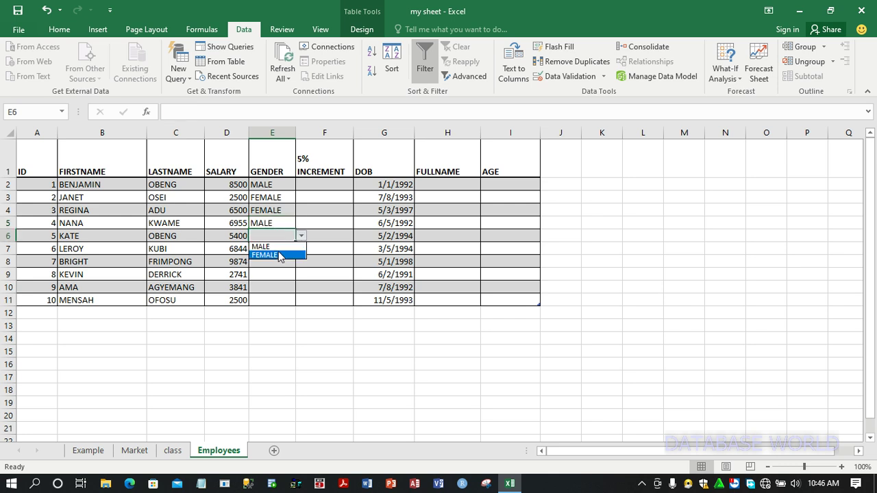
pyautogui.click(279, 256)
pyautogui.click(264, 249)
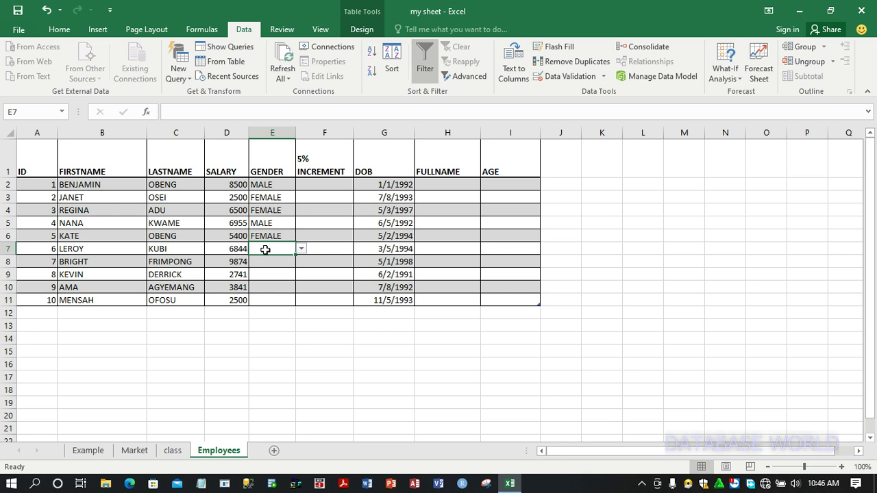
pyautogui.click(302, 250)
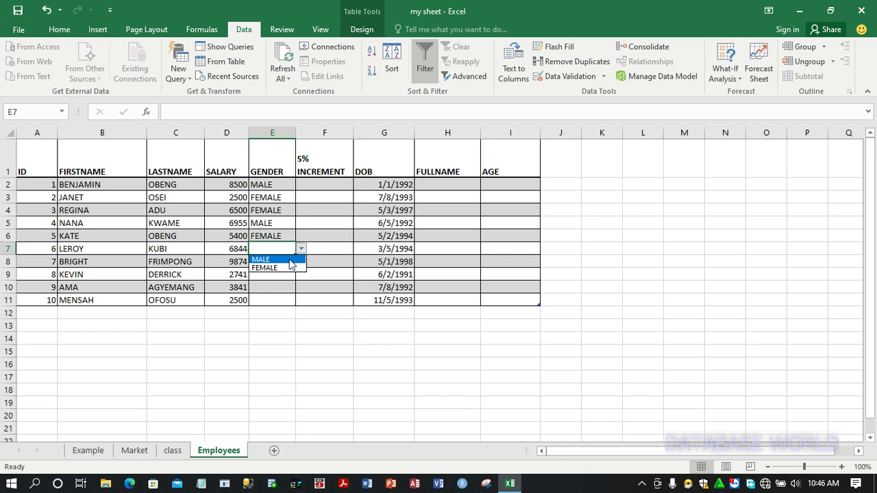
pyautogui.click(289, 260)
# Pick genders from the drop-down: MALE for rows 8 and 9, FEMALE for row 10, MALE for row 11
pyautogui.click(276, 262)
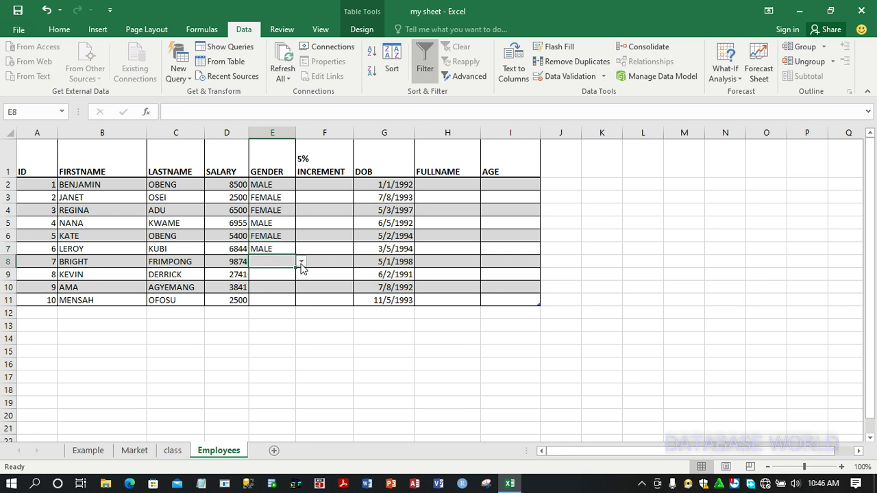
pyautogui.click(300, 262)
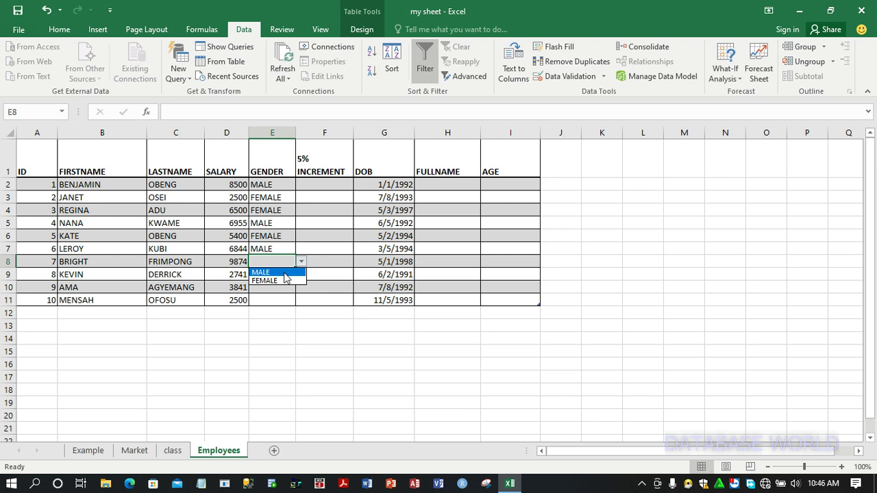
pyautogui.click(285, 272)
pyautogui.click(272, 275)
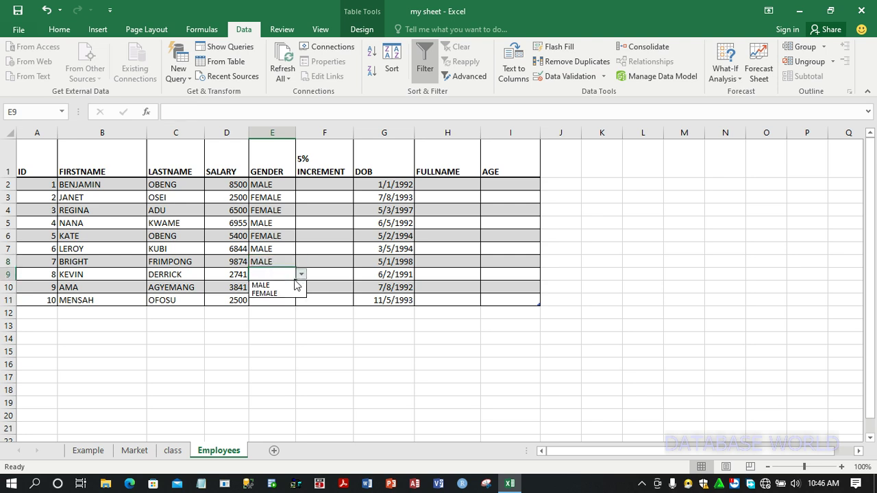
pyautogui.click(292, 283)
pyautogui.click(277, 286)
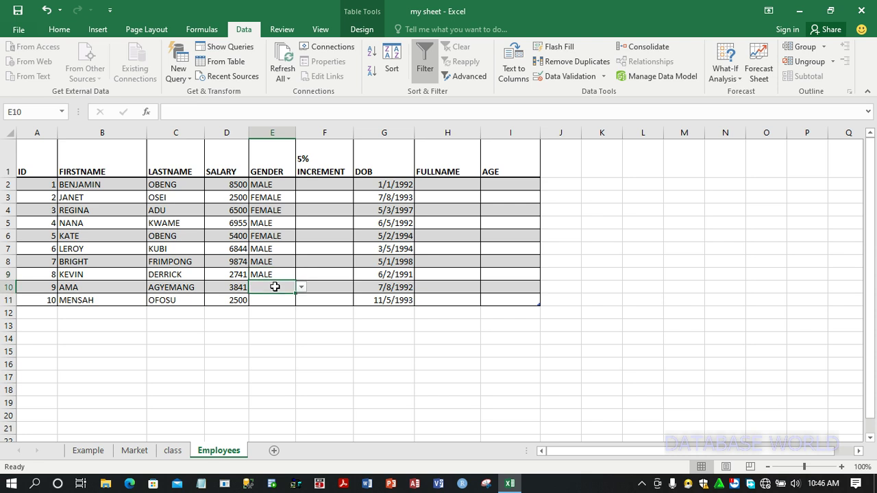
pyautogui.click(301, 289)
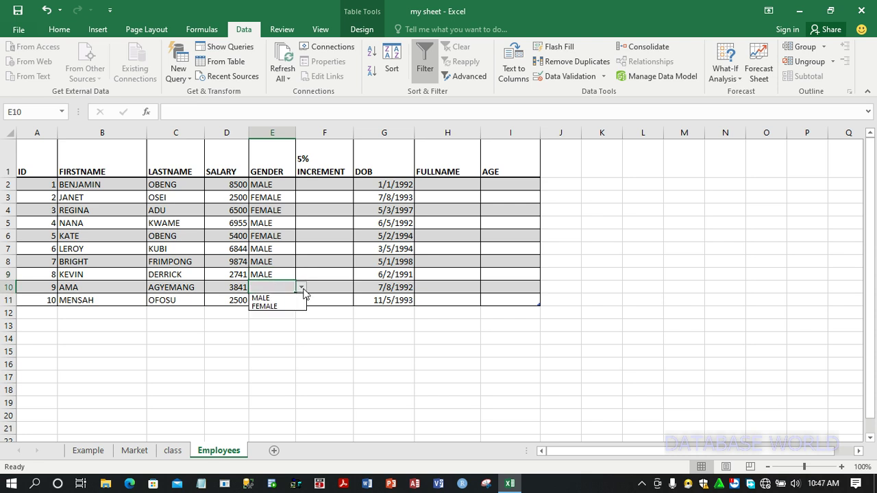
pyautogui.click(286, 308)
pyautogui.click(272, 300)
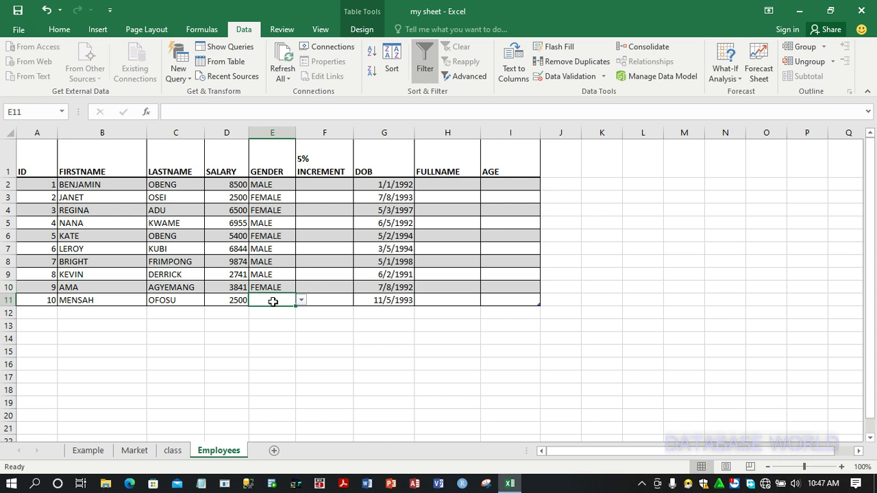
pyautogui.click(301, 301)
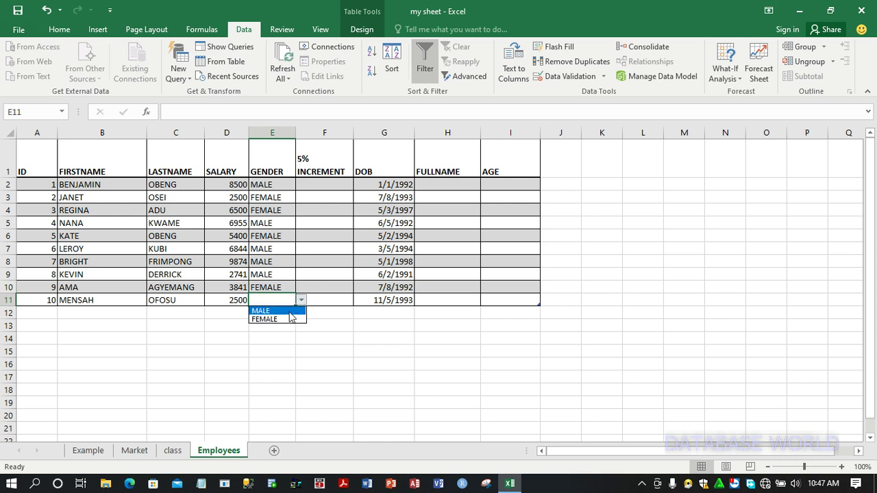
pyautogui.click(289, 312)
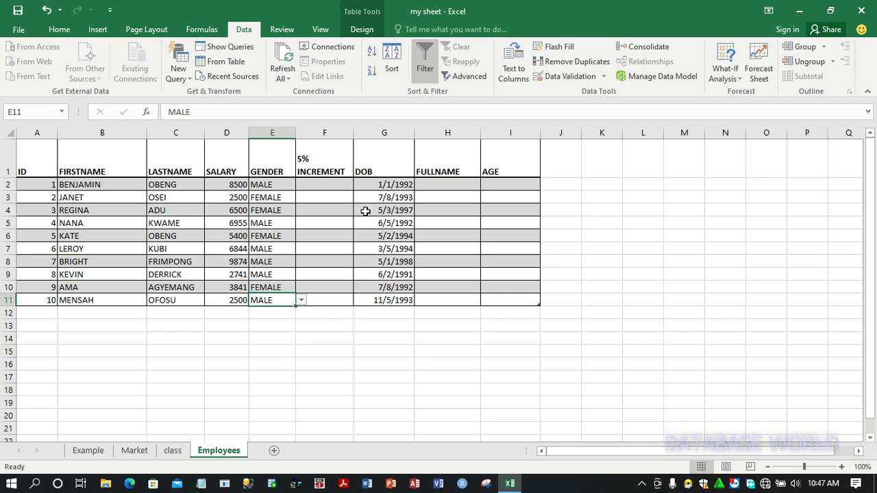
pyautogui.click(641, 484)
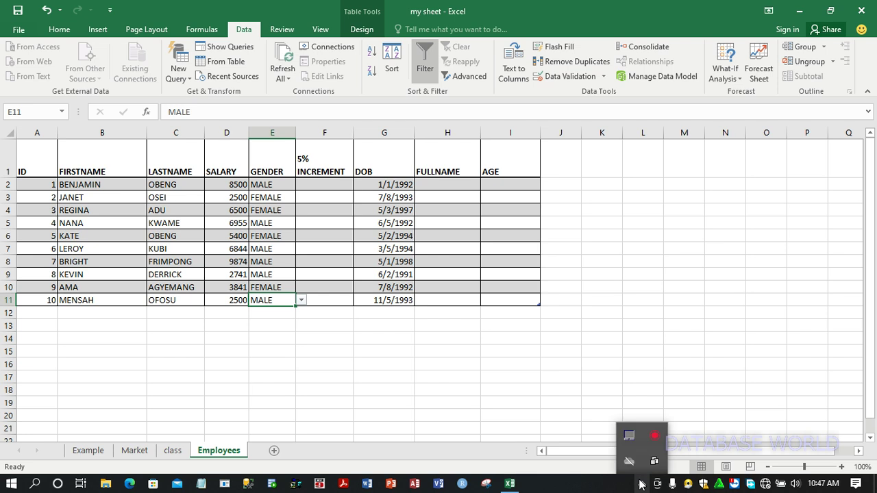
pyautogui.rightClick(654, 437)
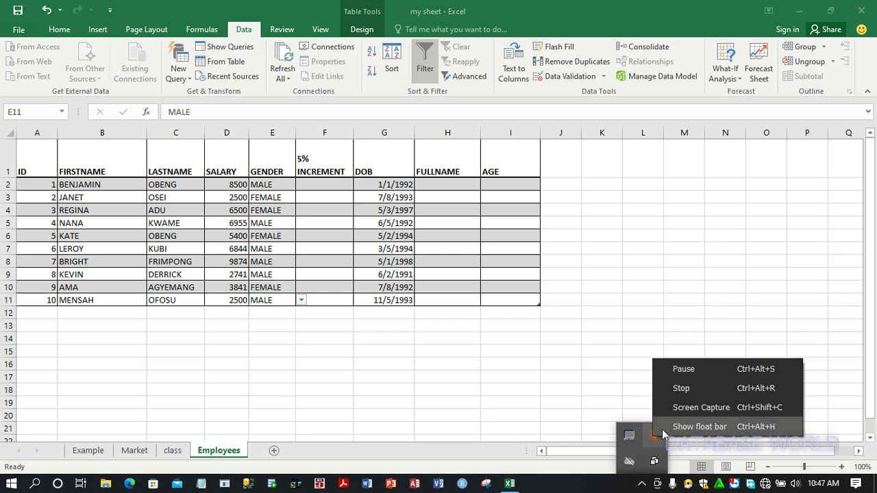